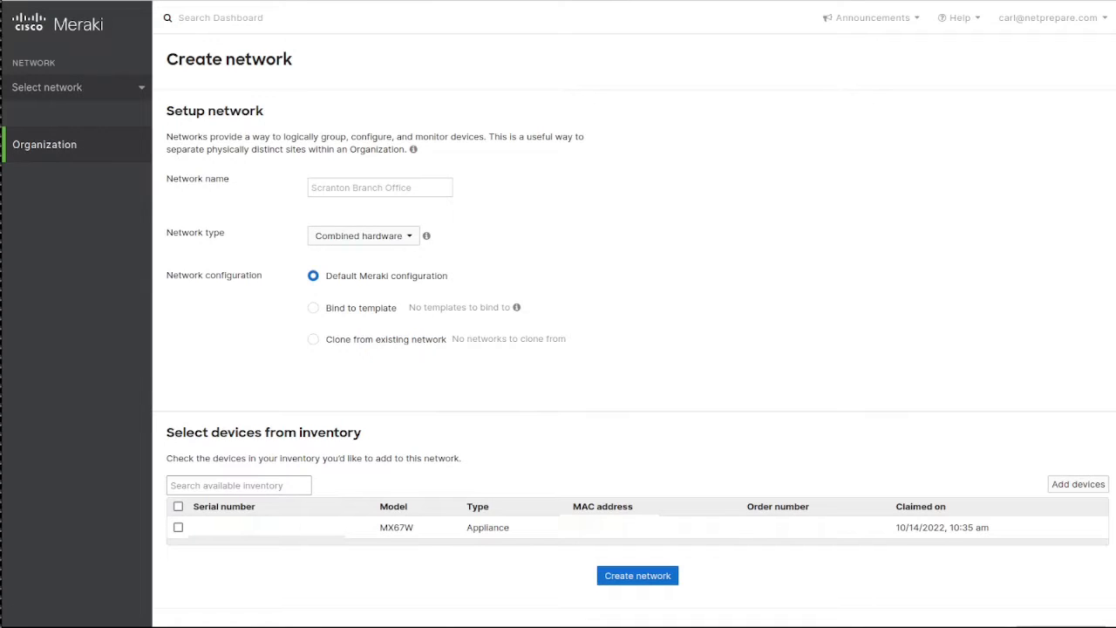
click(362, 236)
key(Escape)
click(313, 339)
click(313, 308)
click(313, 276)
Create a combined hardware network named HQ with the default Meraki configuration and the MX67W appliance from inventory.
click(380, 188)
text(HQ)
click(514, 187)
click(178, 527)
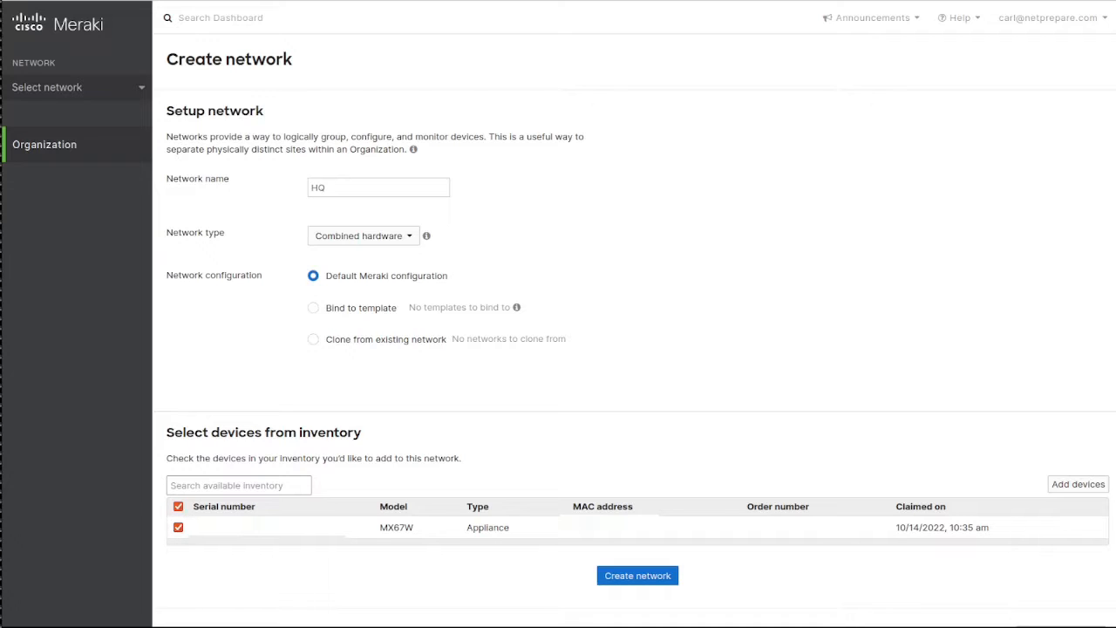
click(638, 575)
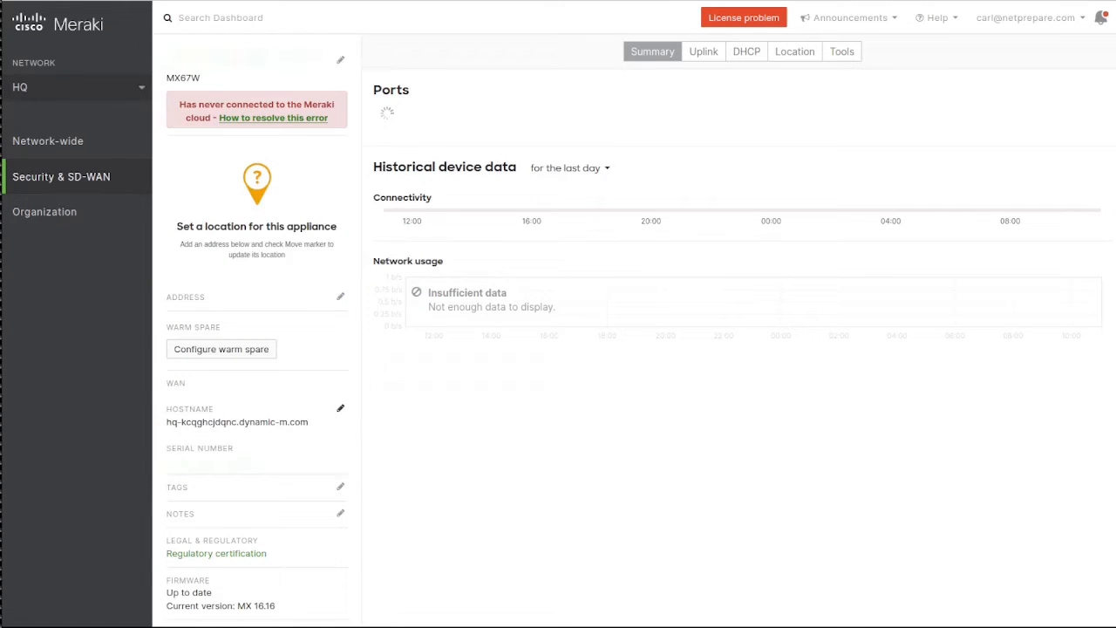
Set the HQ network's site-to-site VPN type to Hub (Mesh).
mouse_move(61, 177)
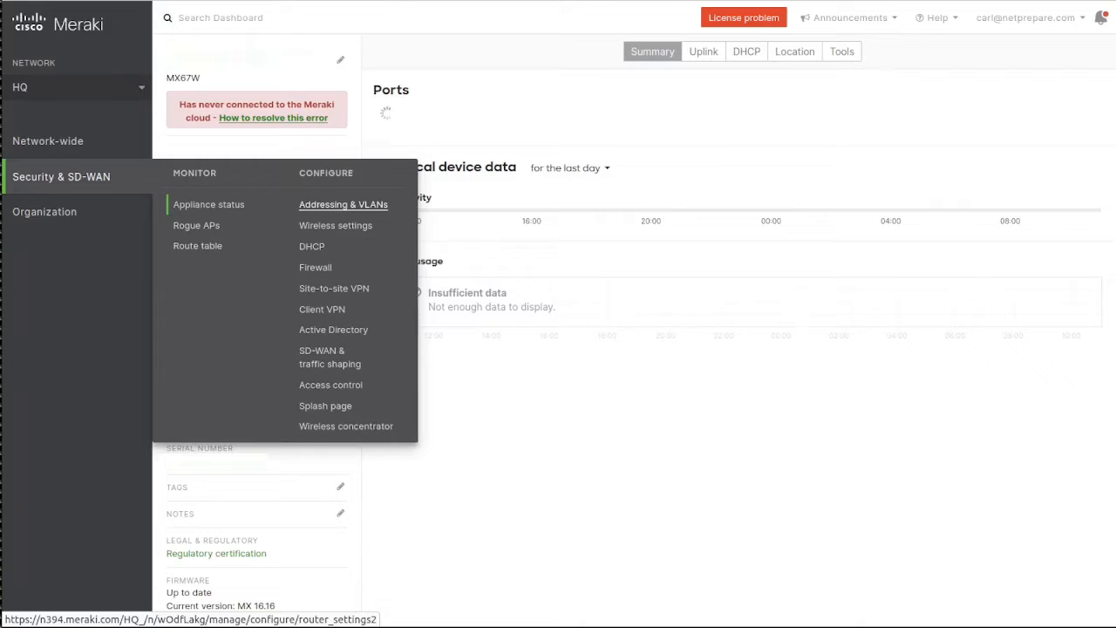
click(343, 204)
mouse_move(61, 177)
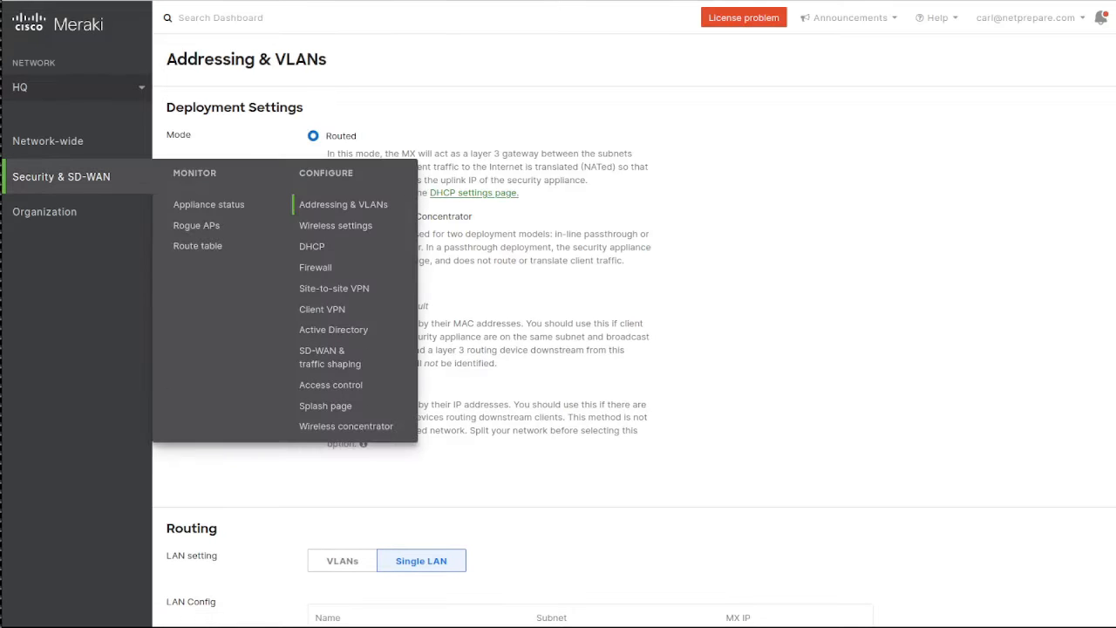
click(334, 288)
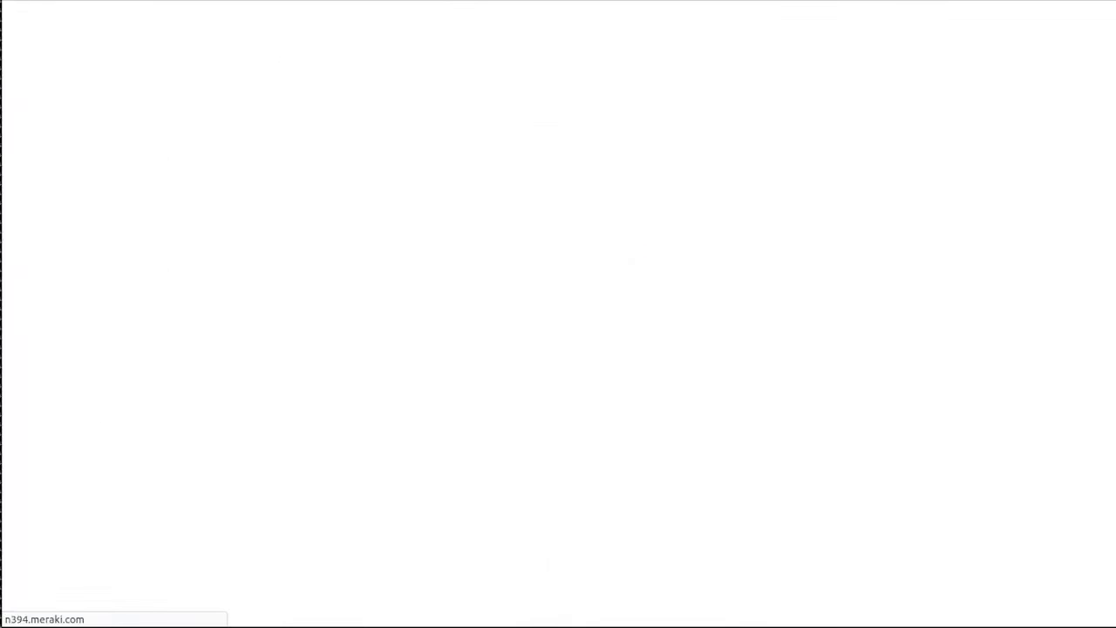
click(295, 128)
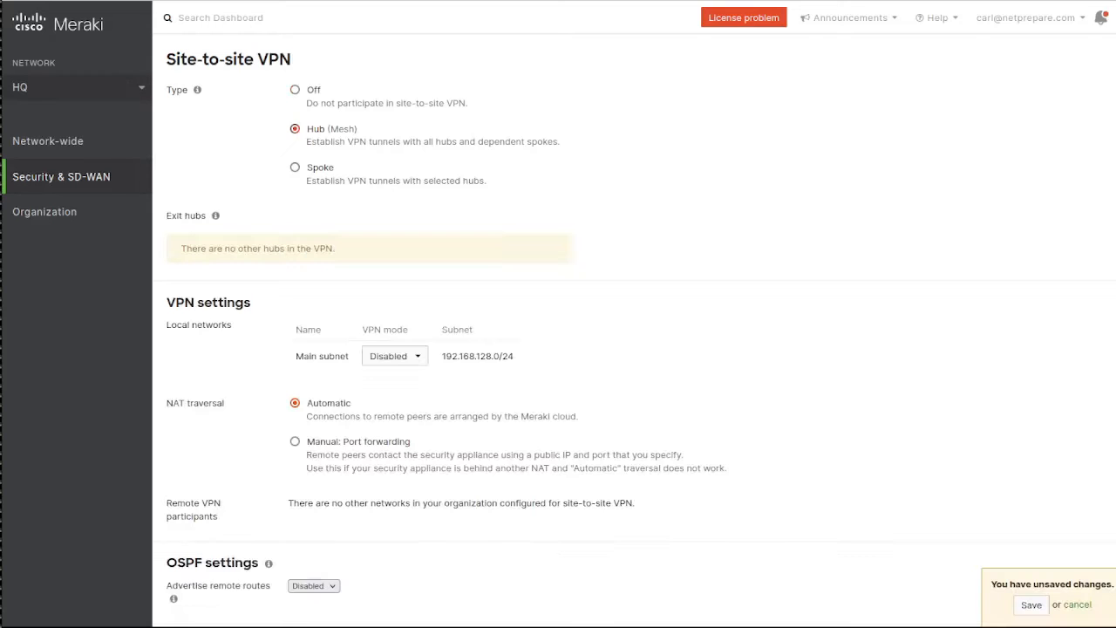
Enable advertising of remote routes in the OSPF settings of the site-to-site VPN.
scroll(635, 313, down, 3)
scroll(635, 314, down, 2)
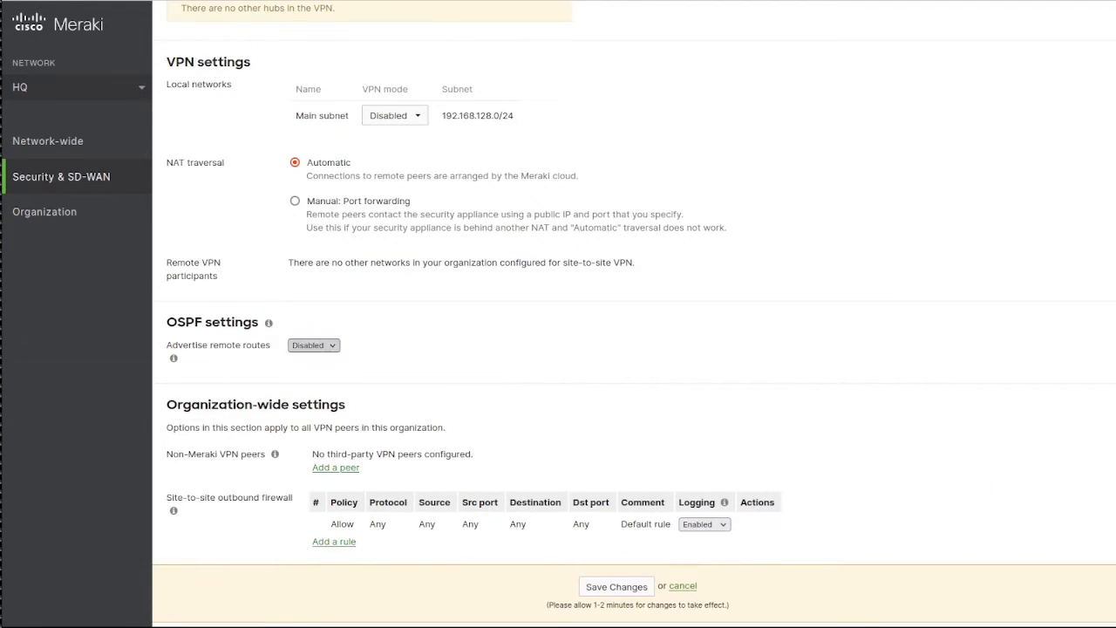
click(314, 346)
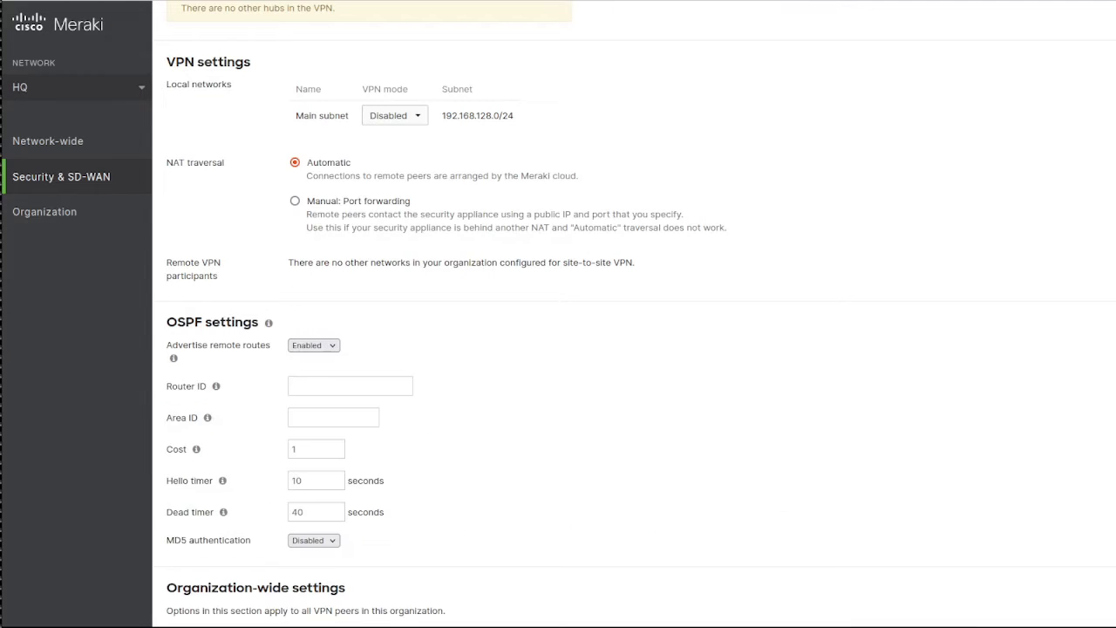
scroll(634, 348, down, 3)
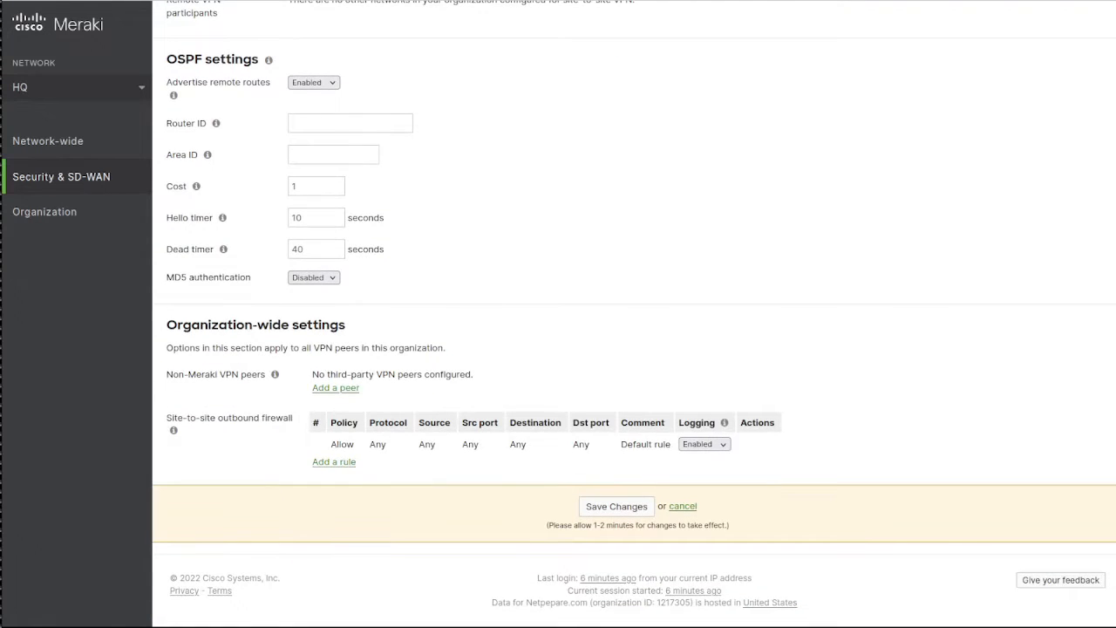
Set the OSPF router ID to 10.100.0.1/31 and the area ID to 0, and try to save the changes.
mouse_move(61, 176)
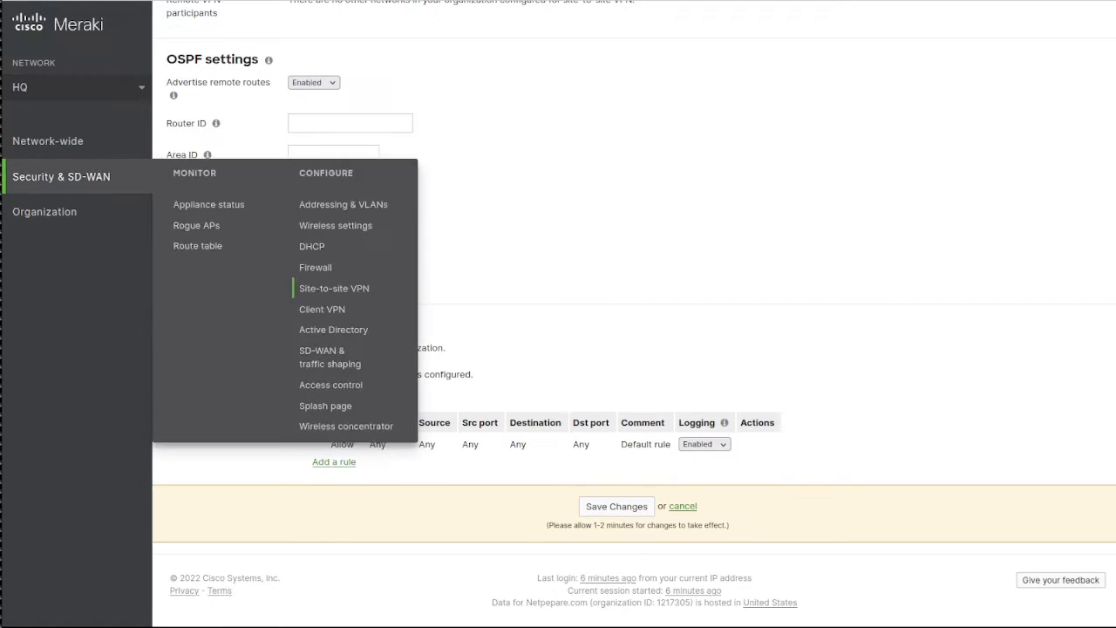
click(350, 123)
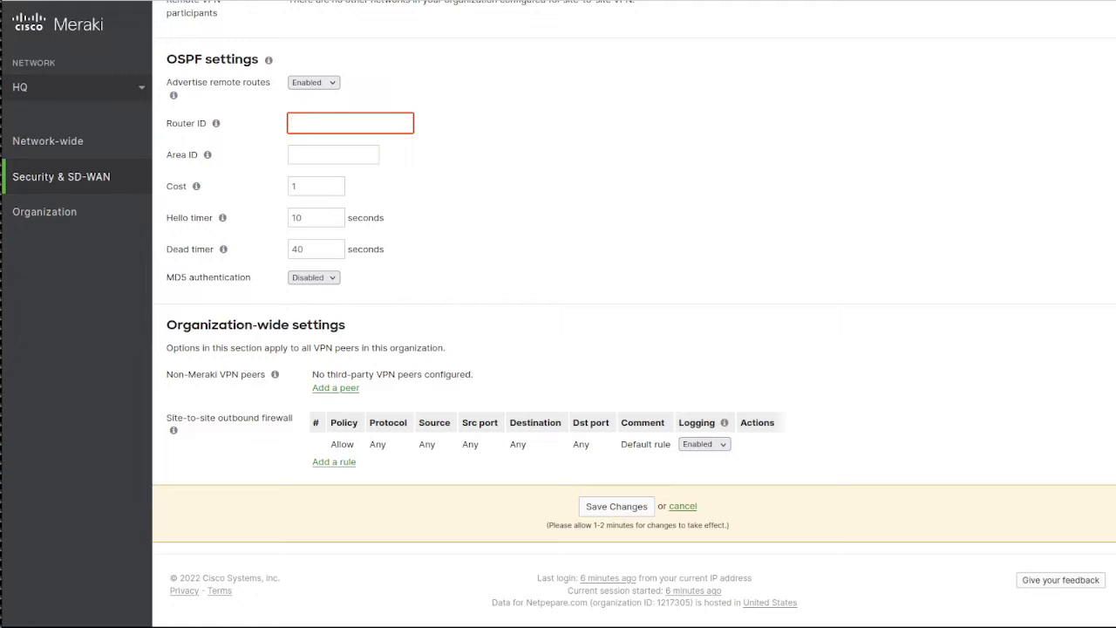
text(10.100.0.1/30)
key(BackSpace)
text(1)
click(333, 155)
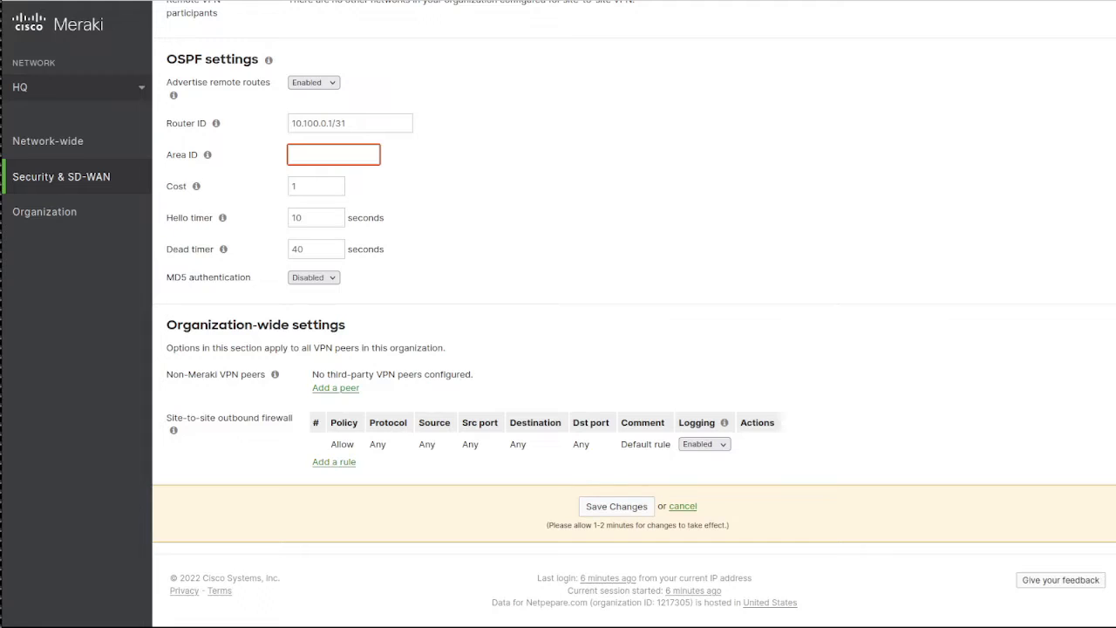
text(0)
click(617, 506)
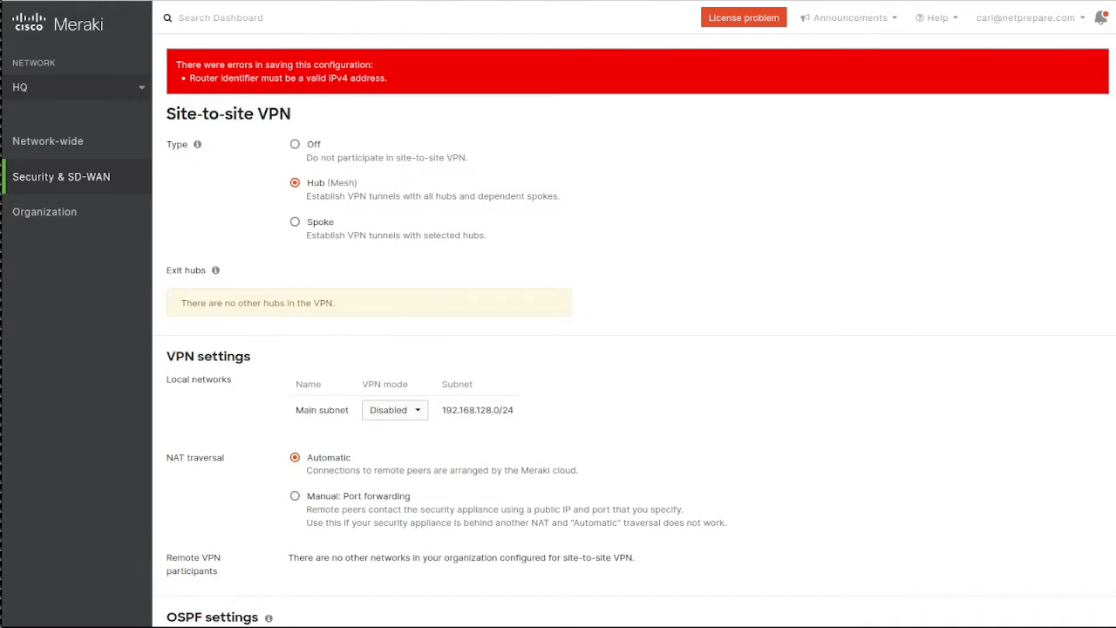
Correct the OSPF router ID to 10.100.0.1 without a prefix length and save the site-to-site VPN changes.
scroll(634, 331, down, 6)
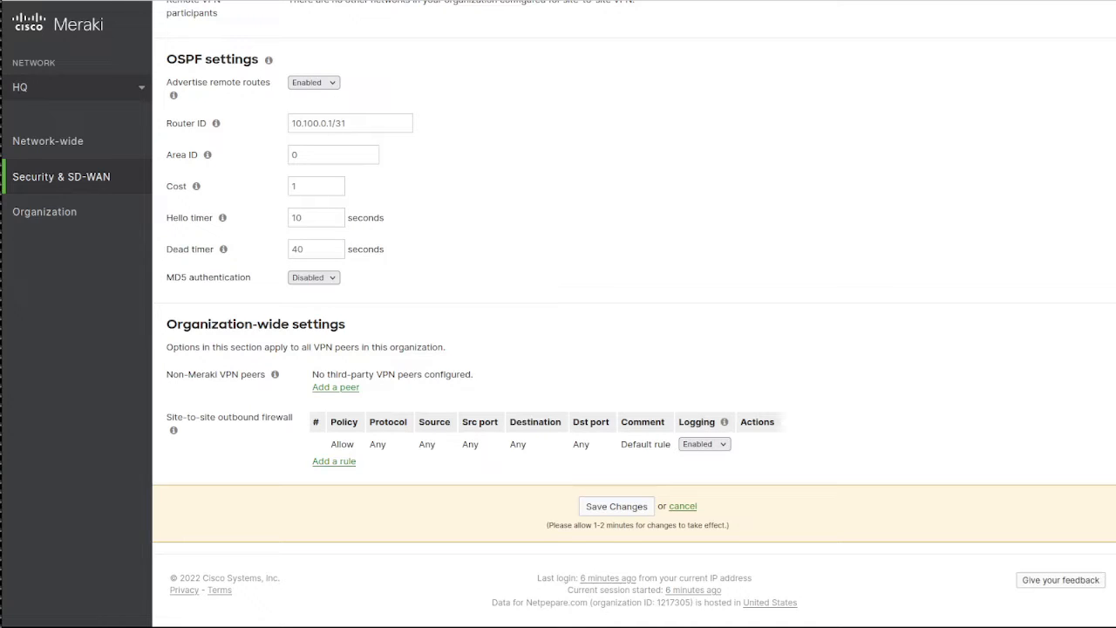
double_click(340, 123)
key(BackSpace)
key(BackSpace)
click(616, 506)
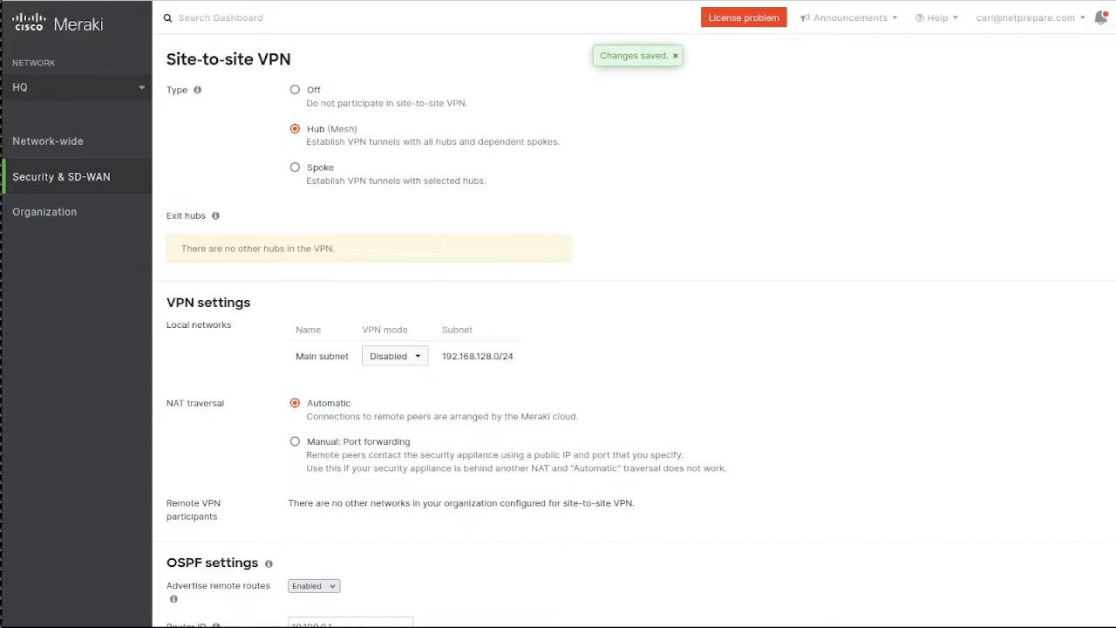
Set the MX IP of the single LAN to 10.100.0.1 in the Addressing & VLANs settings.
mouse_move(61, 176)
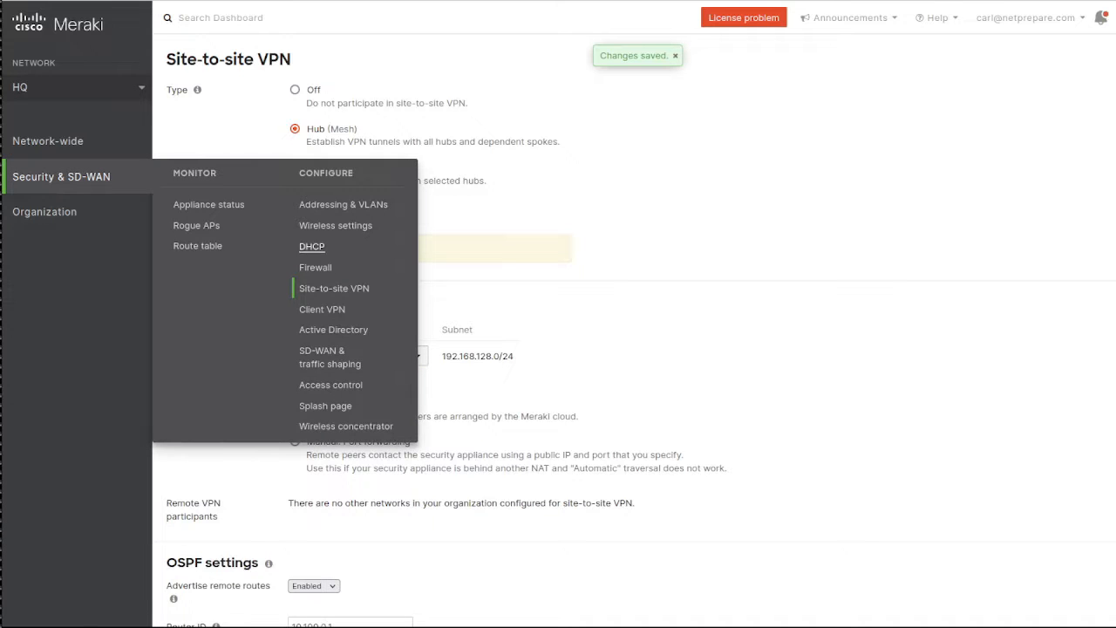
click(342, 206)
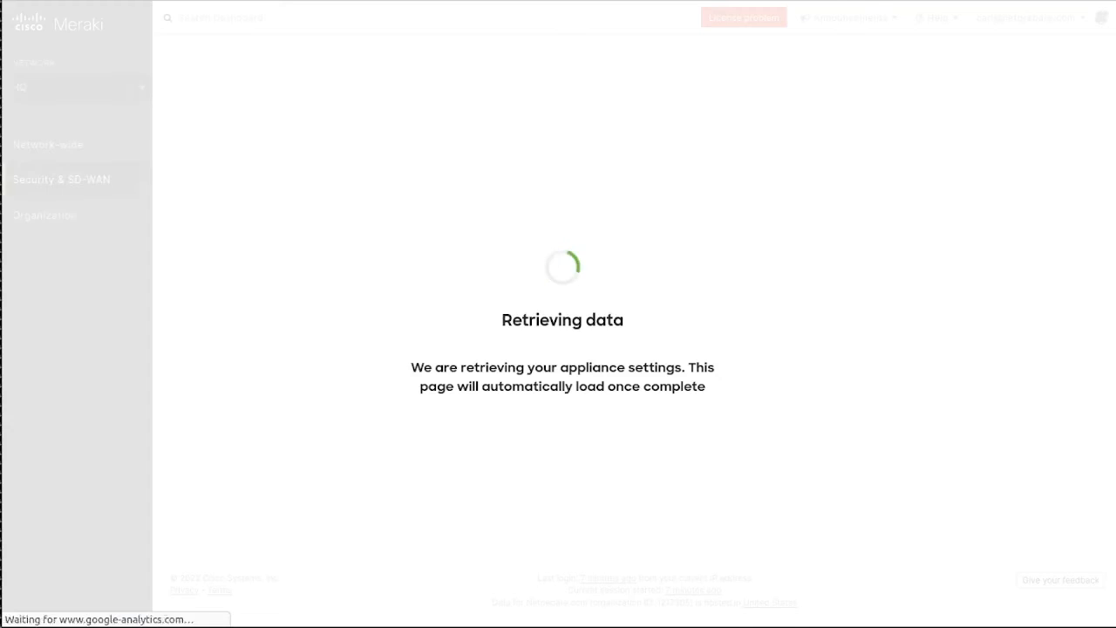
scroll(634, 314, down, 6)
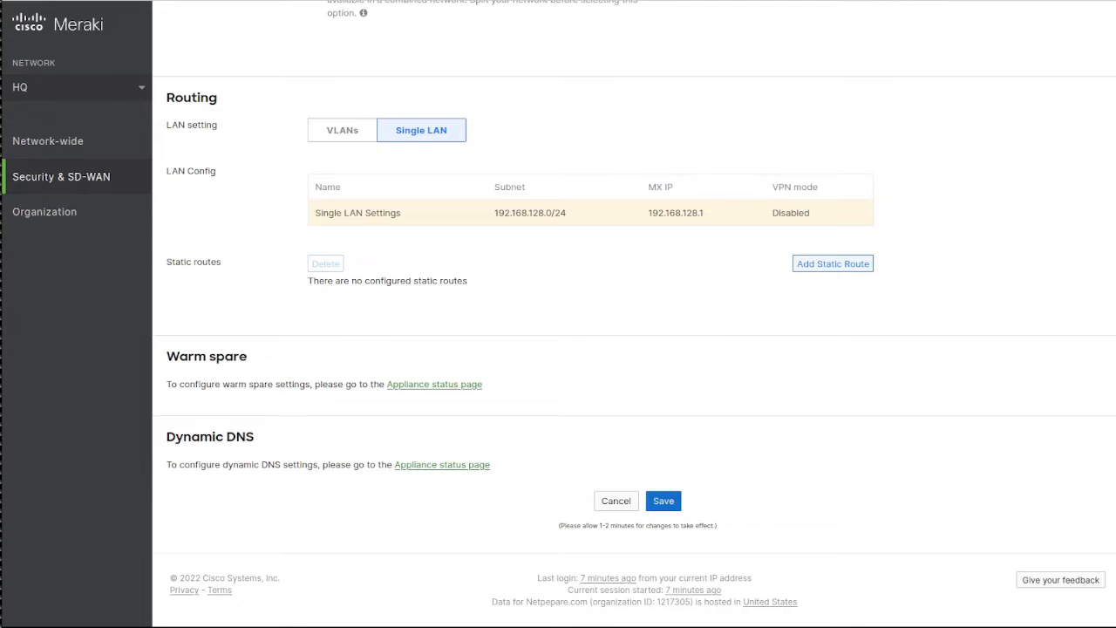
click(327, 215)
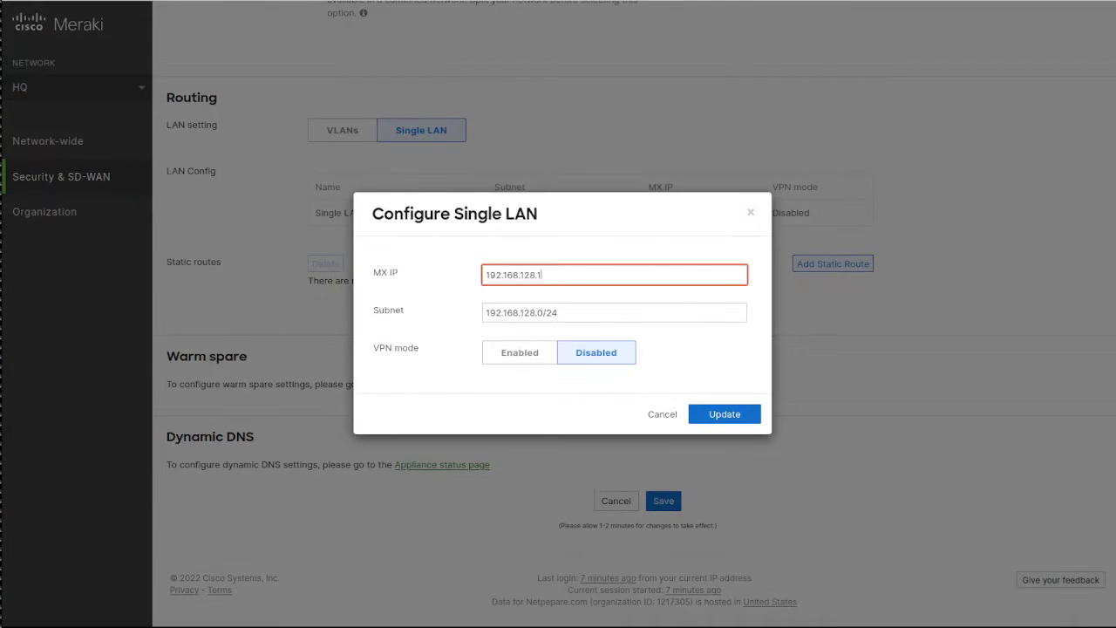
key(ctrl+a)
text(10.100.0)
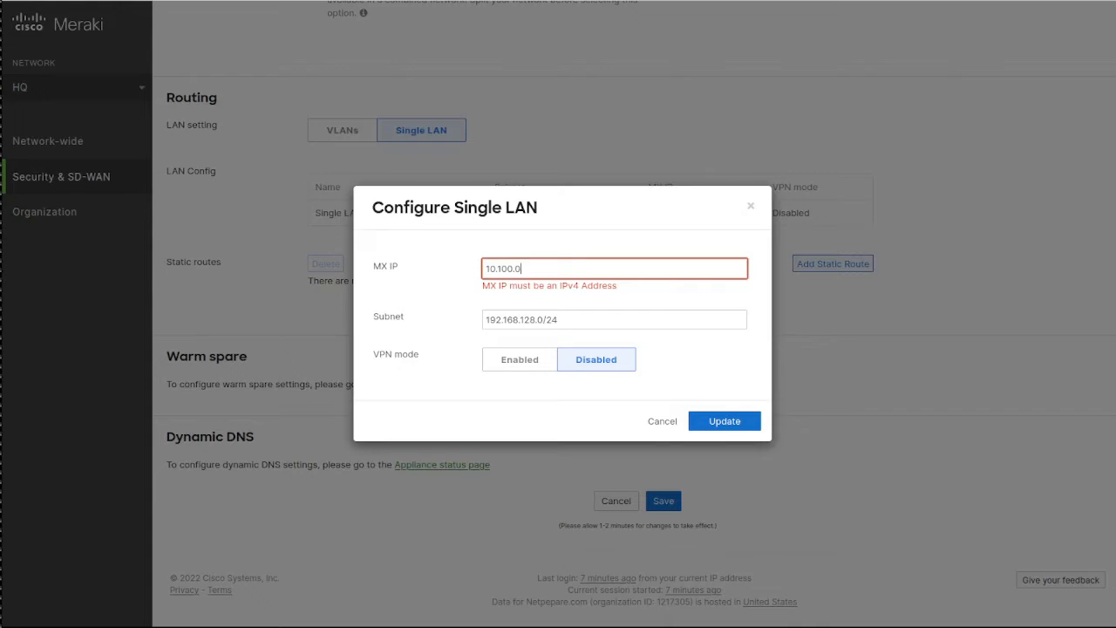
text(.1)
key(Tab)
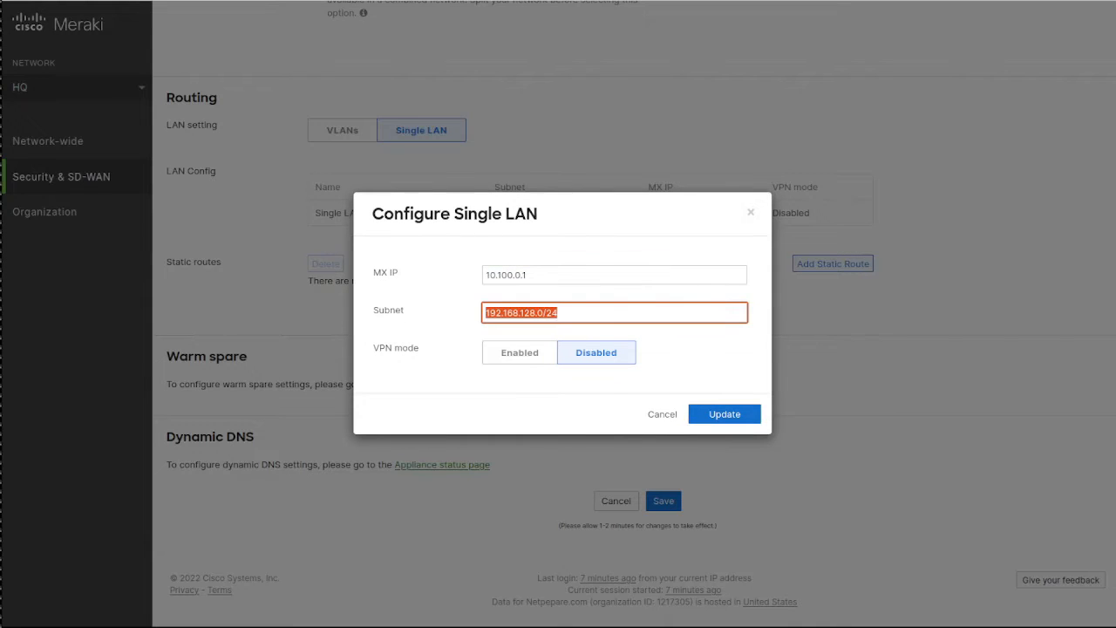
Set the single LAN's subnet to 10.100.0.0/31, leave its VPN mode disabled, and update the LAN configuration.
text(10.100.0)
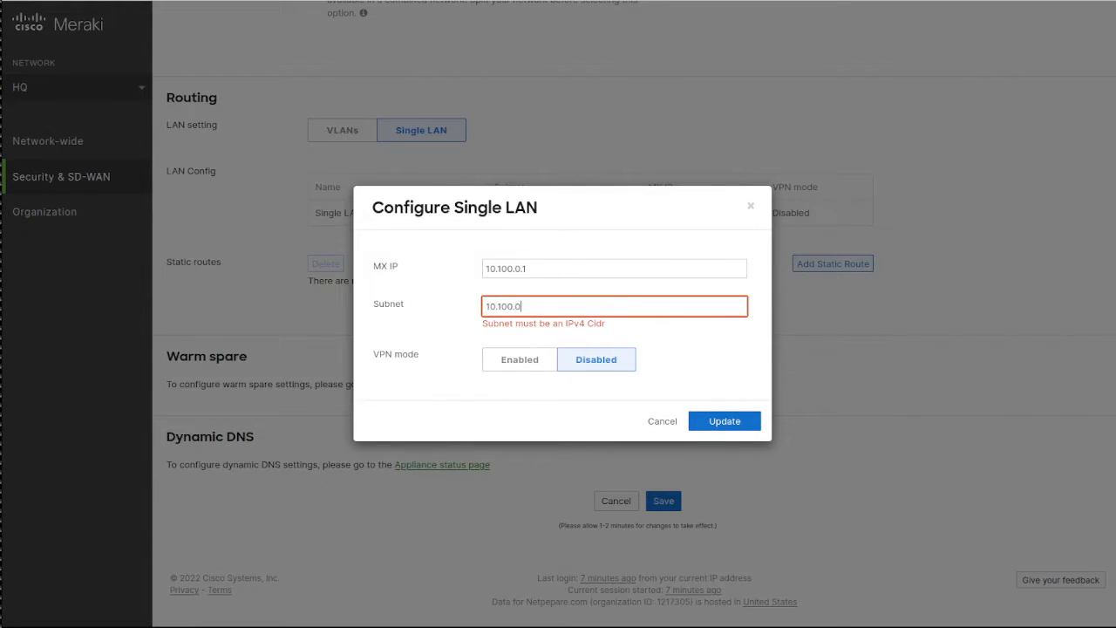
text(.0/31)
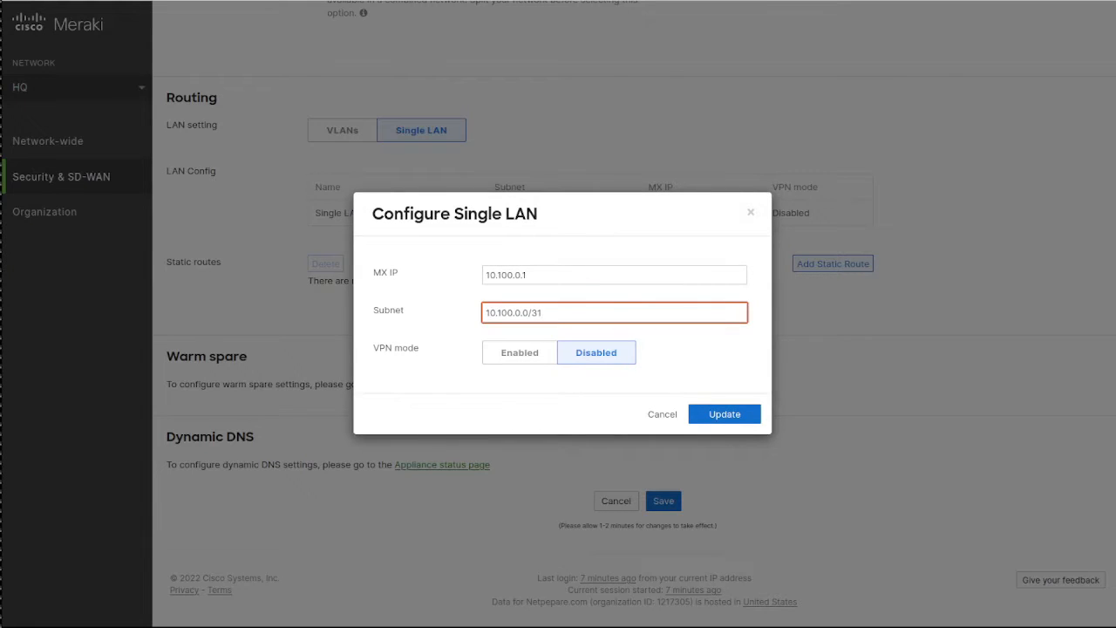
click(519, 353)
click(596, 352)
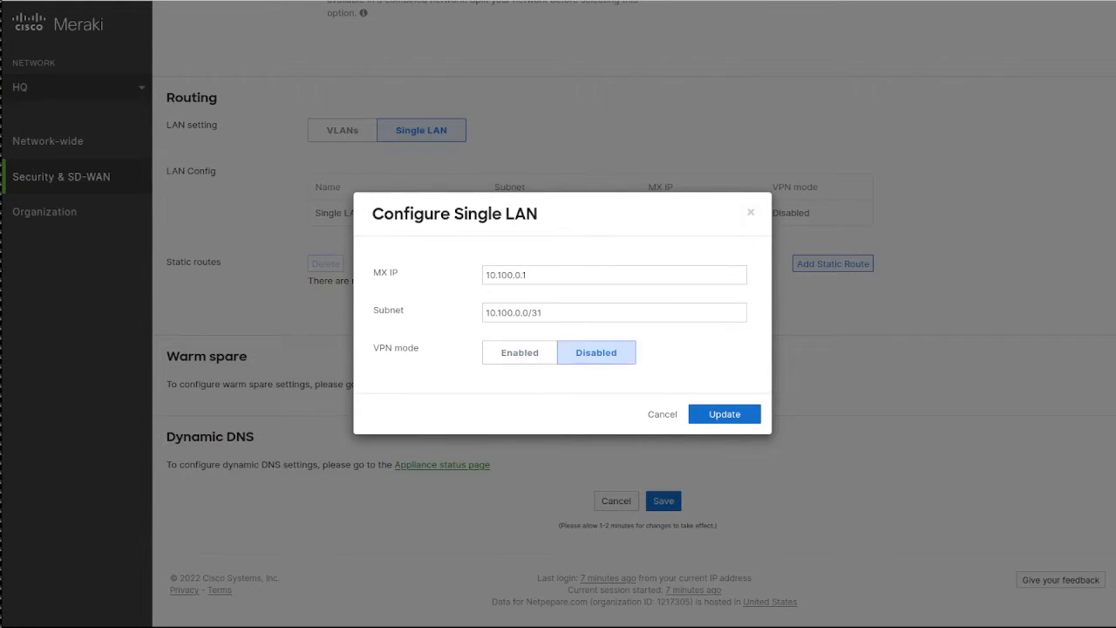
click(724, 414)
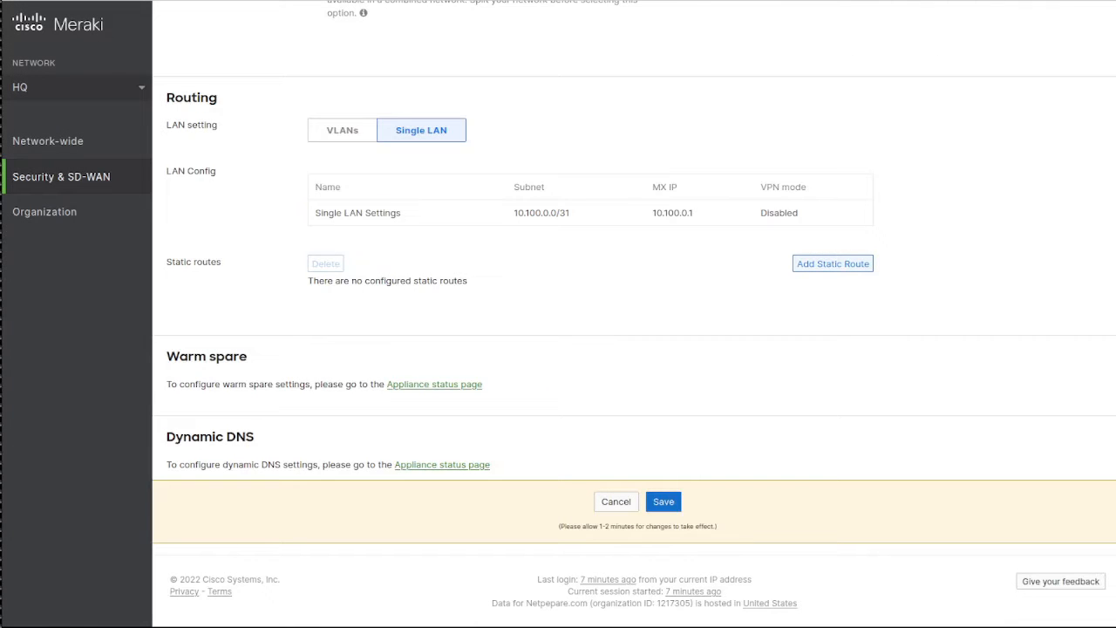
Add static route InternalNetwork for subnet 10.0.0.0/8 via next hop 10.100.0.2 with VPN mode enabled, and try to save the configuration.
click(832, 263)
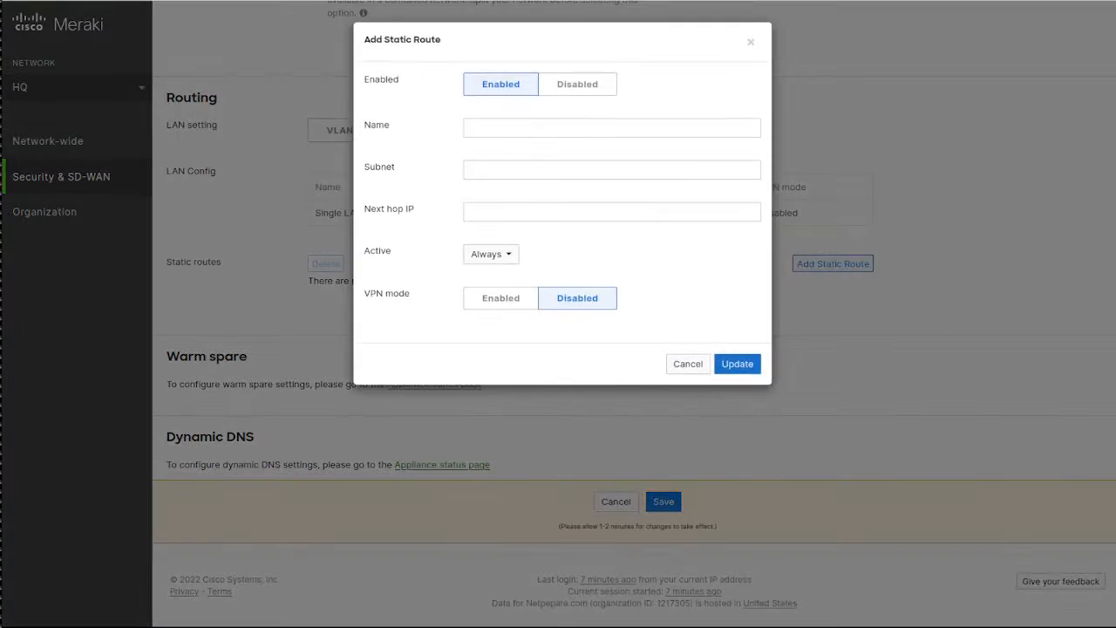
click(610, 127)
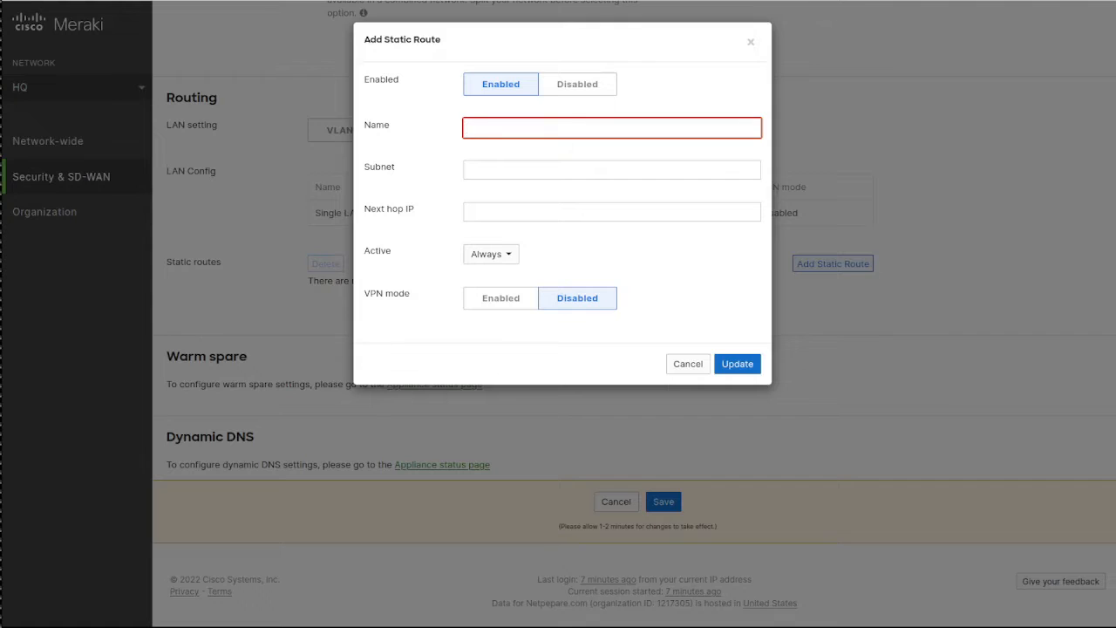
text(InternalNetwork)
click(611, 169)
text(10.0.0.0/)
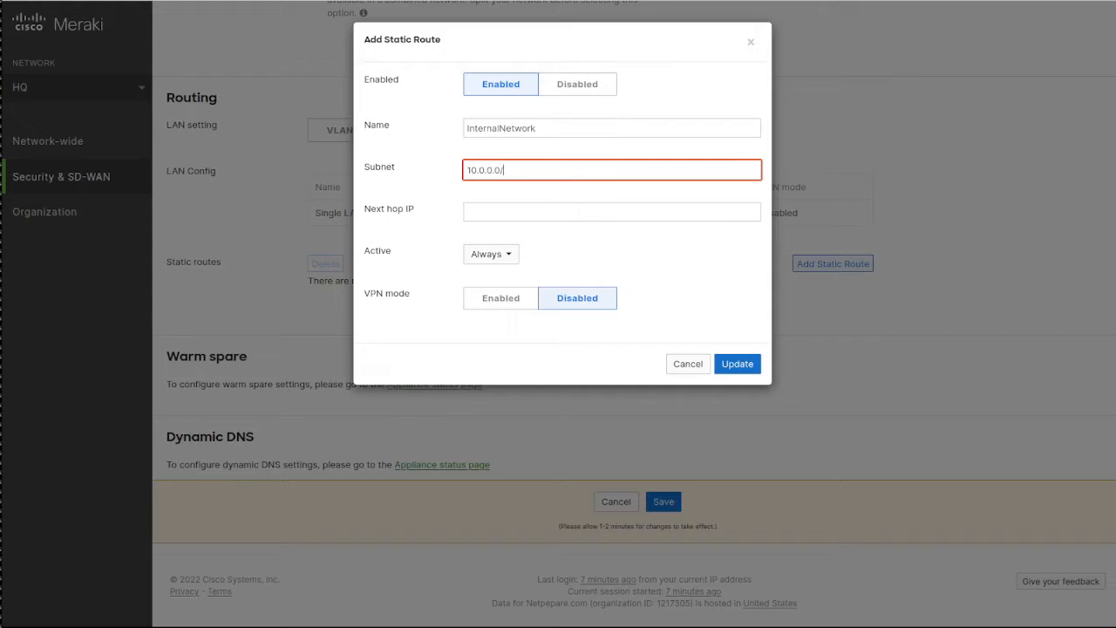
text(8)
click(612, 211)
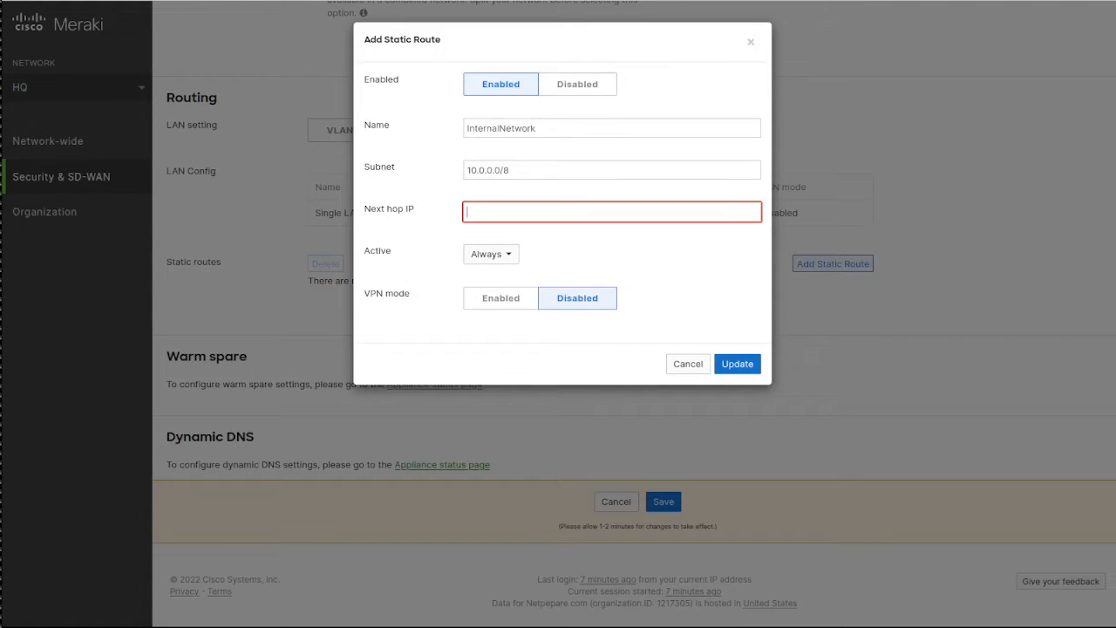
text(10.100.0.2)
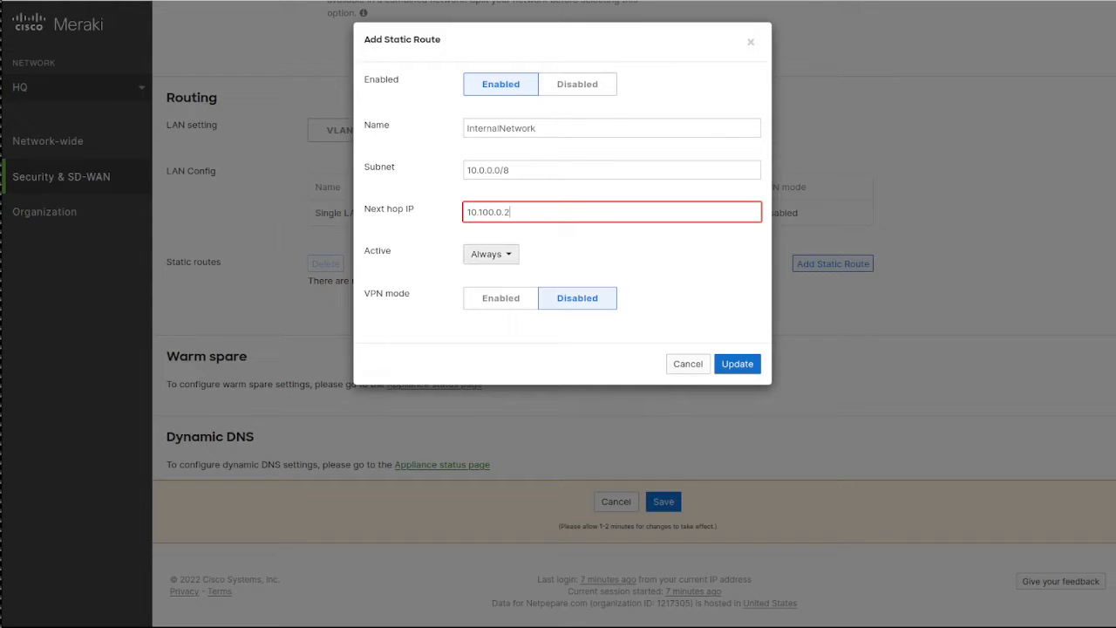
click(501, 298)
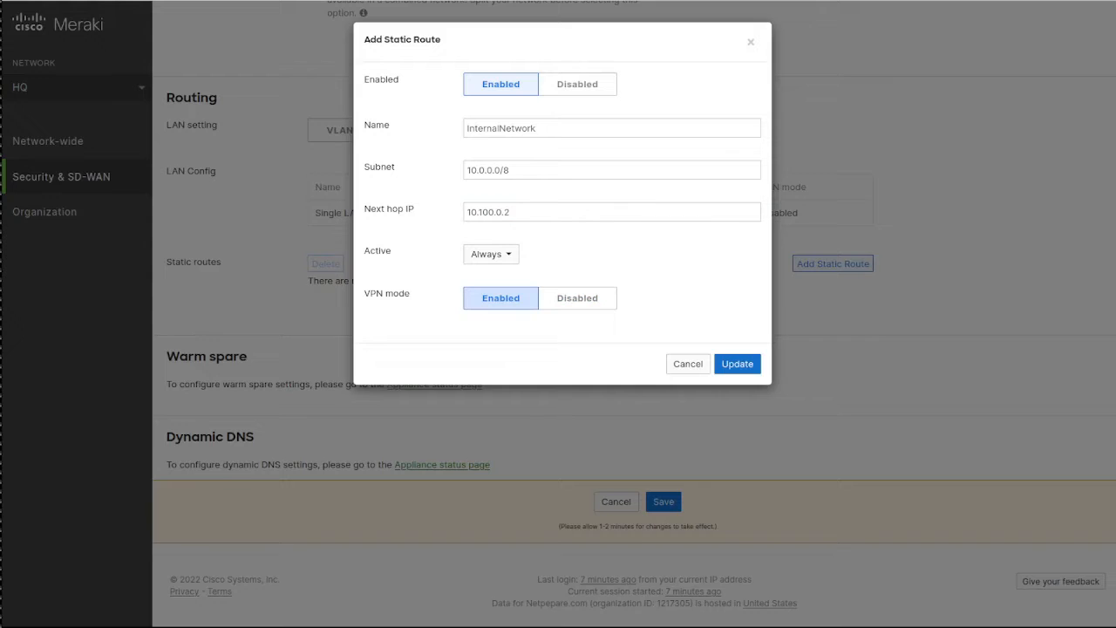
click(737, 363)
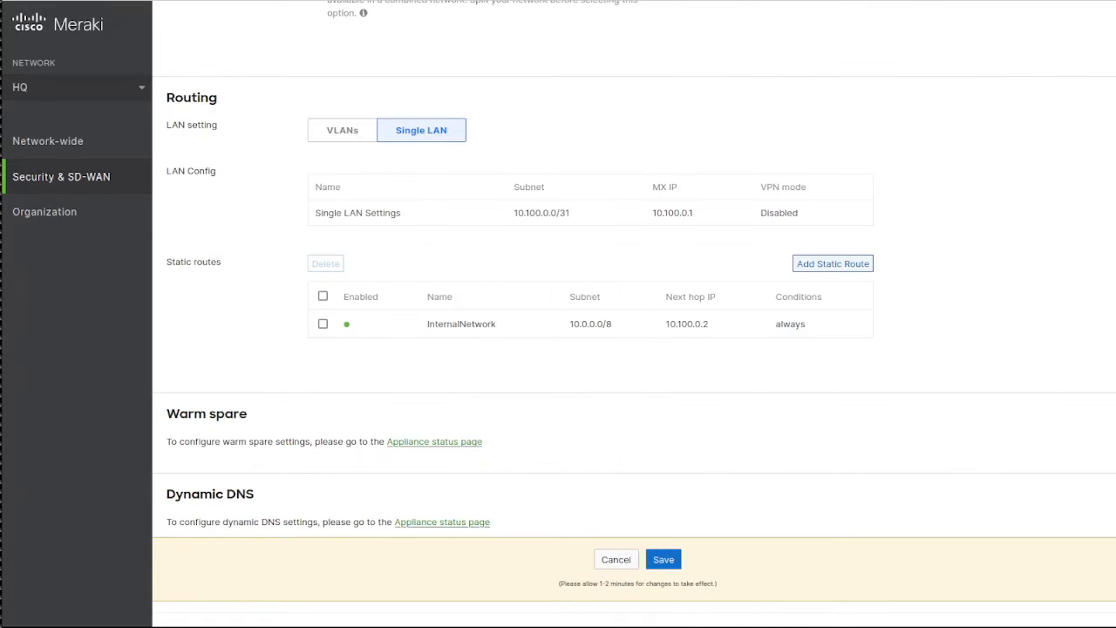
click(663, 559)
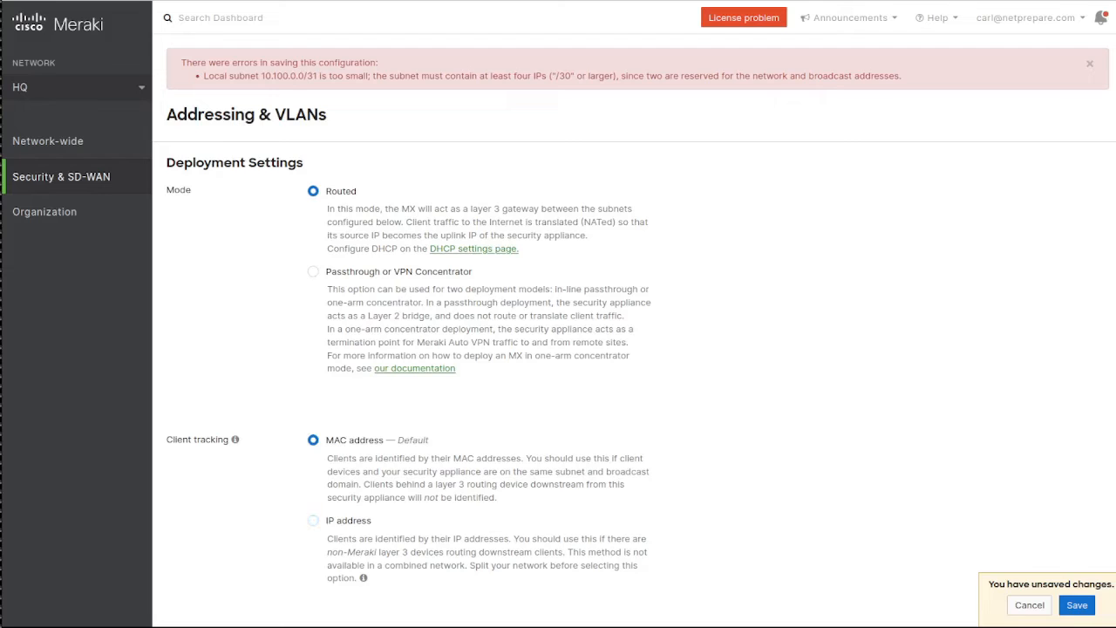
Change the single LAN's subnet to 10.100.0.0/30 and update the LAN configuration.
scroll(634, 313, down, 10)
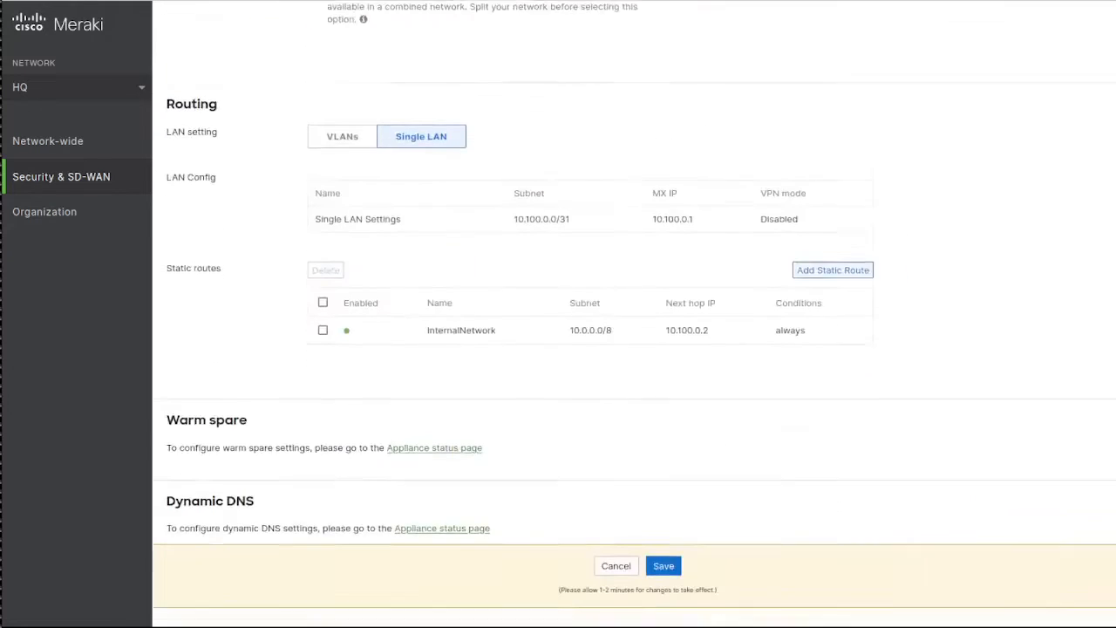
click(357, 154)
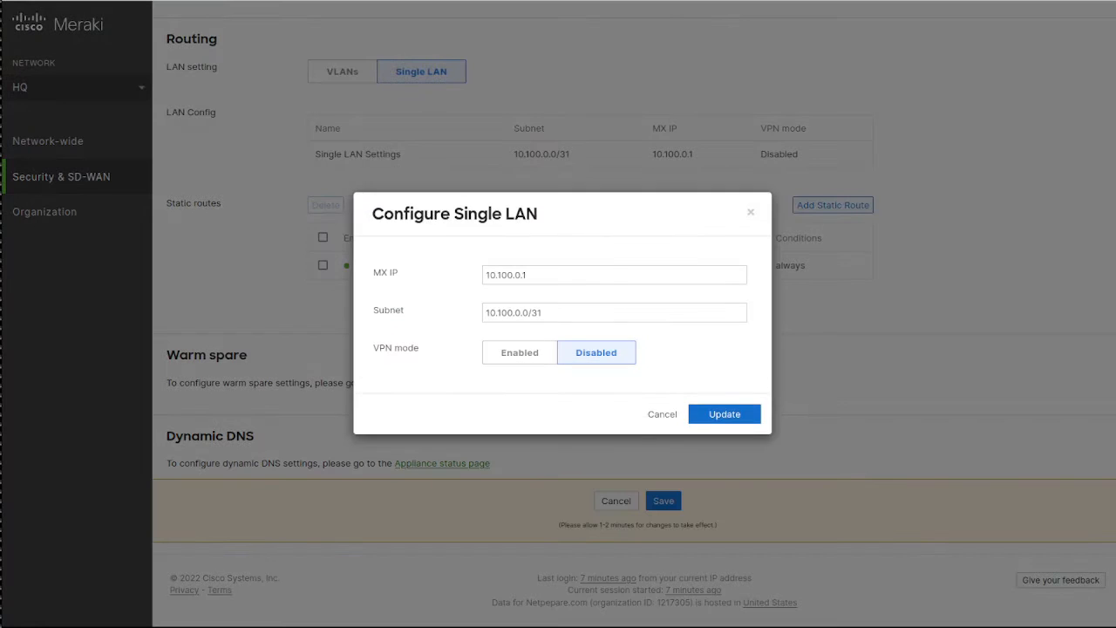
click(542, 312)
key(BackSpace)
text(0)
click(724, 414)
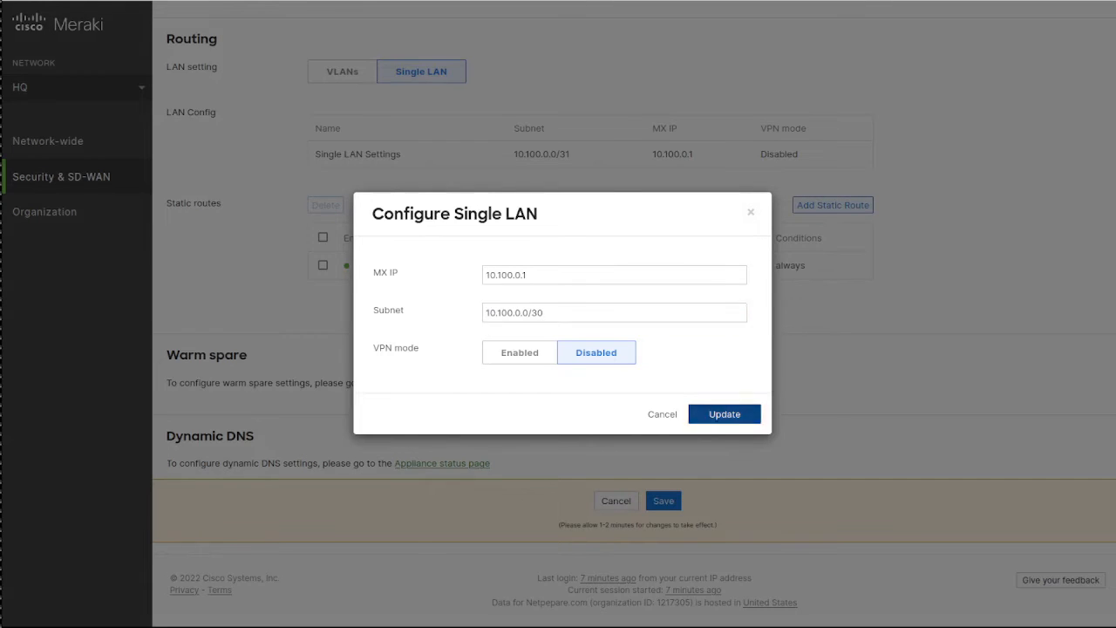
Save the HQ addressing configuration, accept the subnet overlap with the static route, and review the routing settings.
click(663, 500)
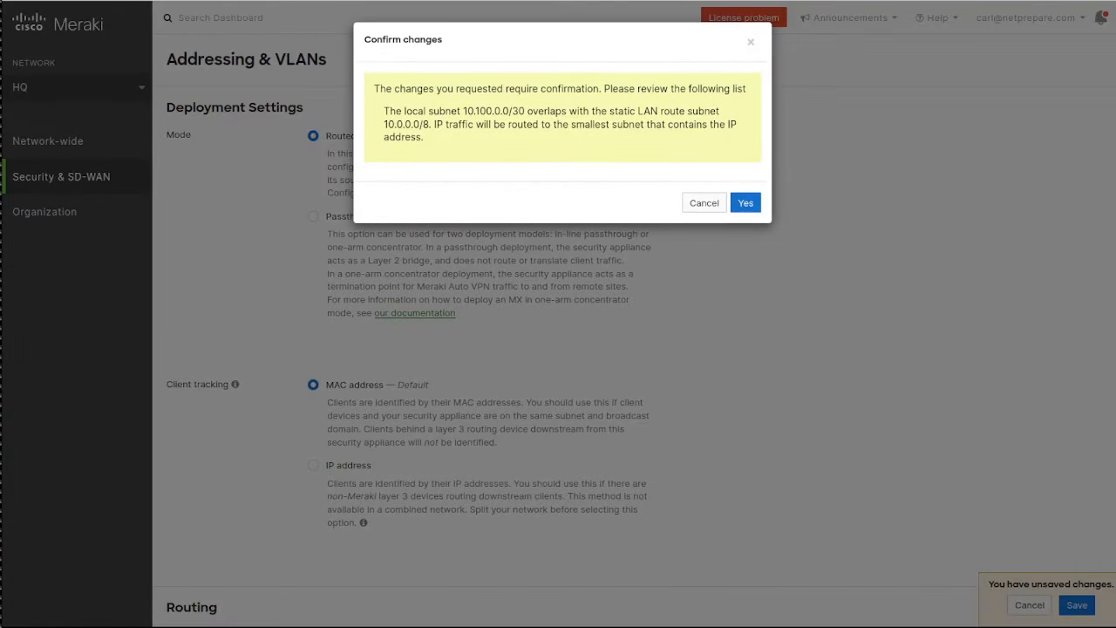
drag(383, 110, 424, 137)
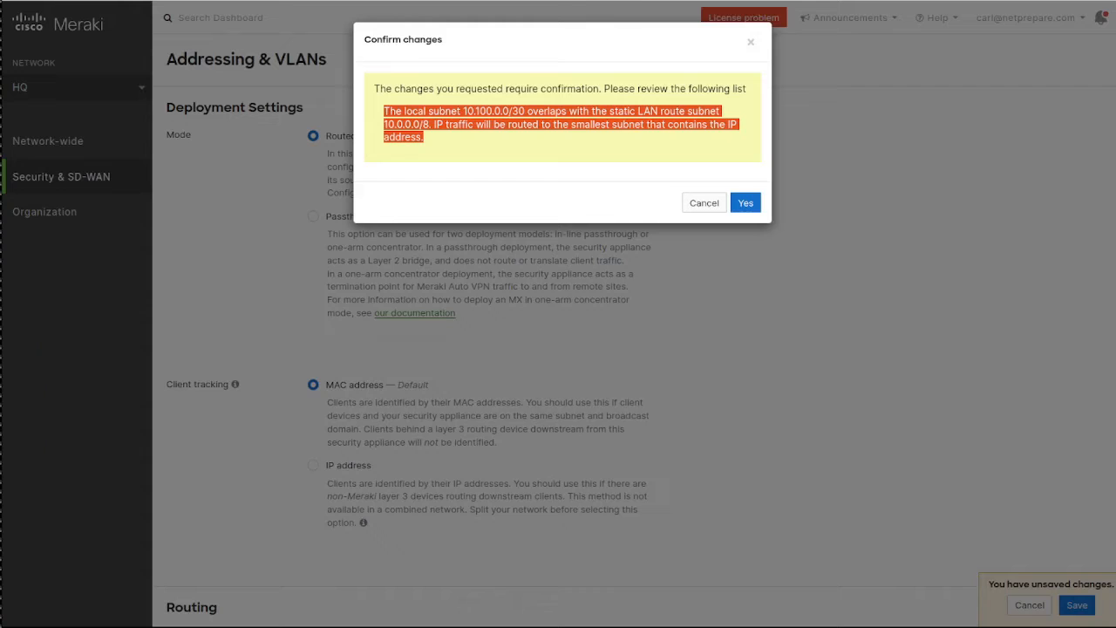
key(Return)
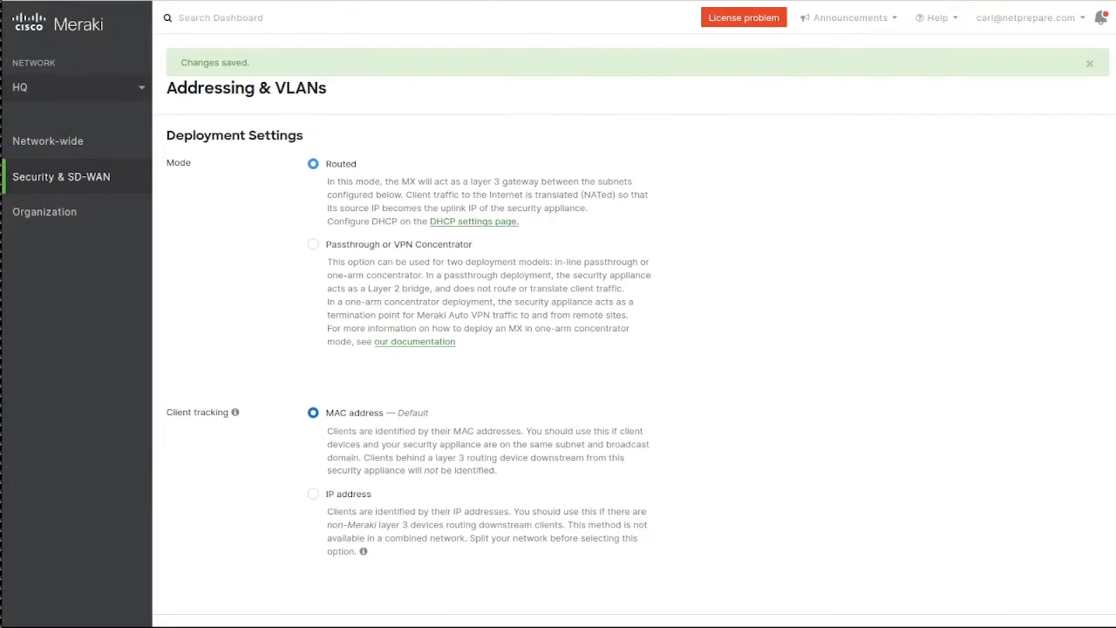
scroll(633, 331, down, 7)
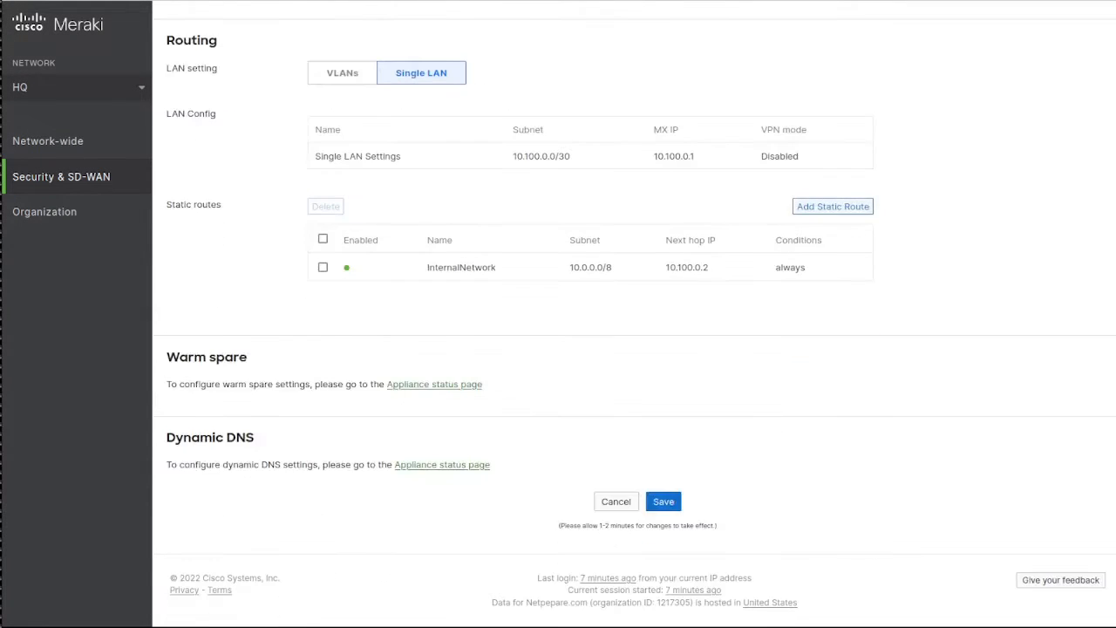
scroll(634, 314, up, 4)
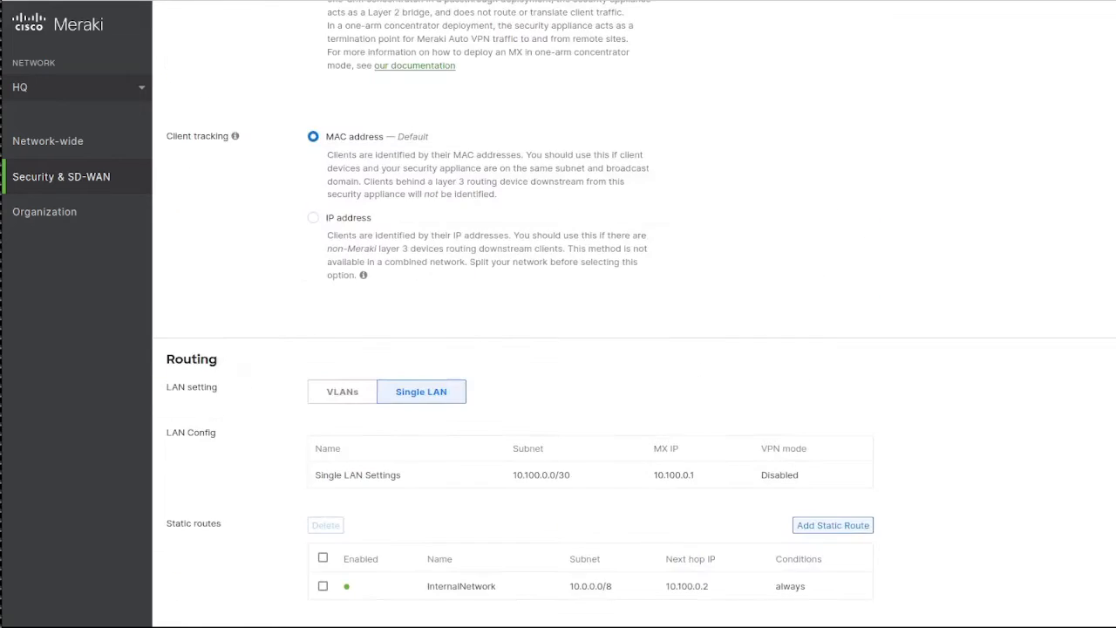
scroll(633, 314, down, 4)
scroll(634, 314, up, 8)
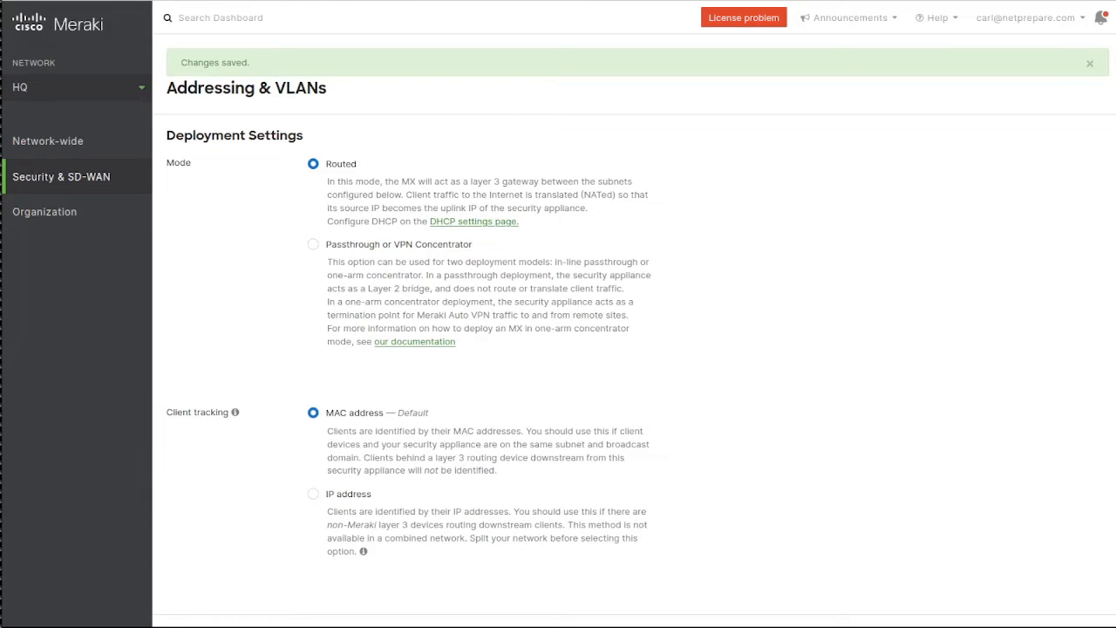
Create a new network named Netprepare-BR1 with the Combined hardware type and default Meraki configuration.
click(78, 87)
click(54, 143)
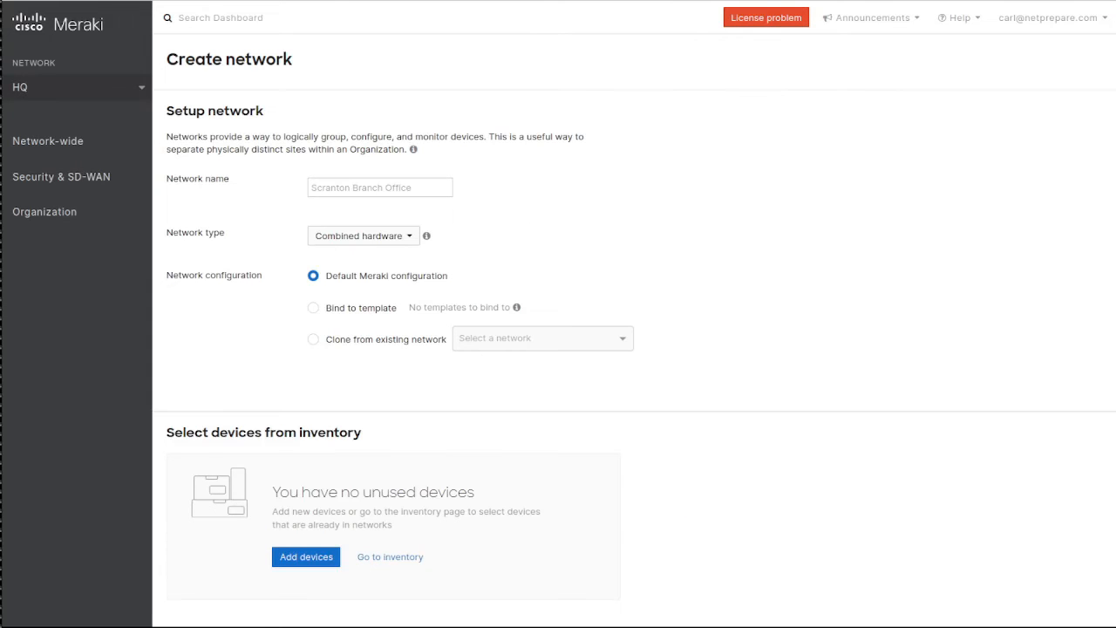
click(379, 188)
text(Bransh)
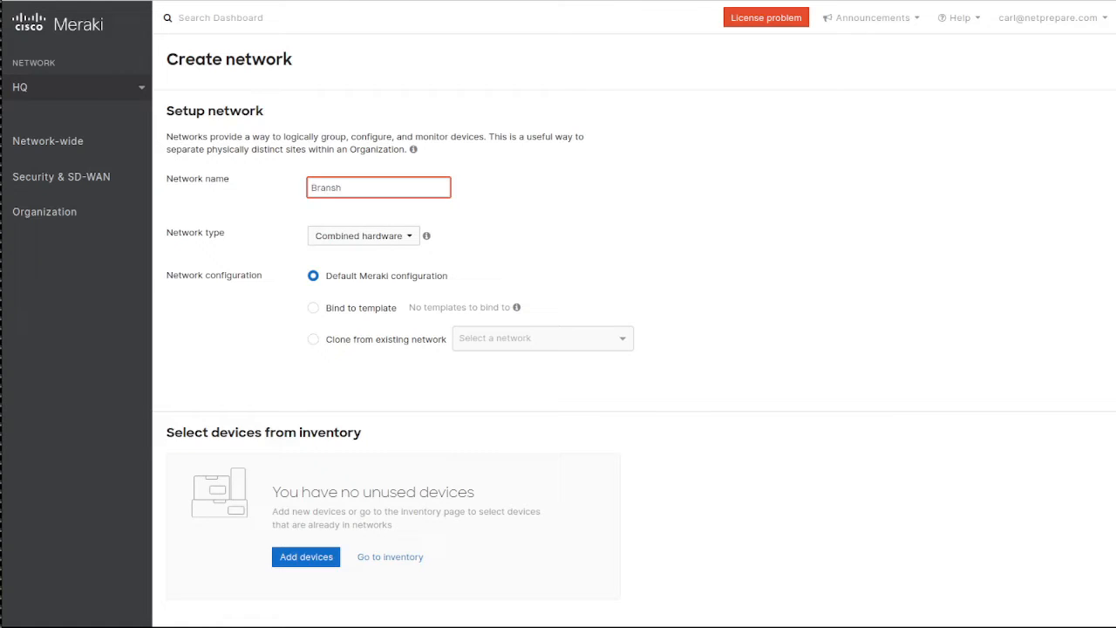
key(BackSpace)
key(BackSpace)
key(BackSpace)
key(BackSpace)
text(-)
text(Netprepare-BR1)
scroll(634, 349, down, 1)
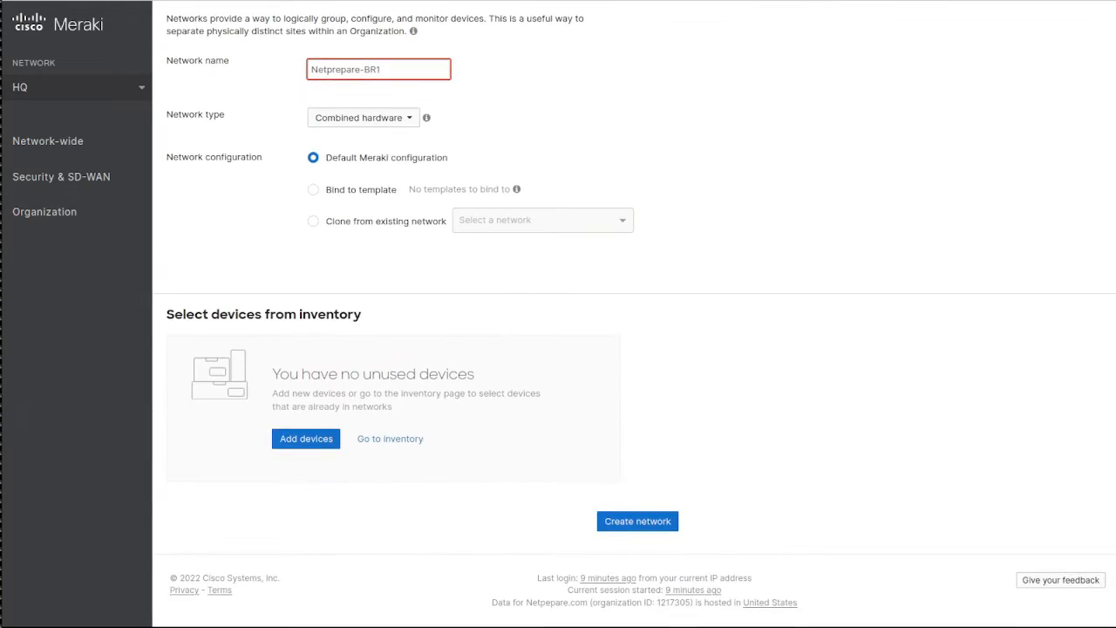
click(362, 117)
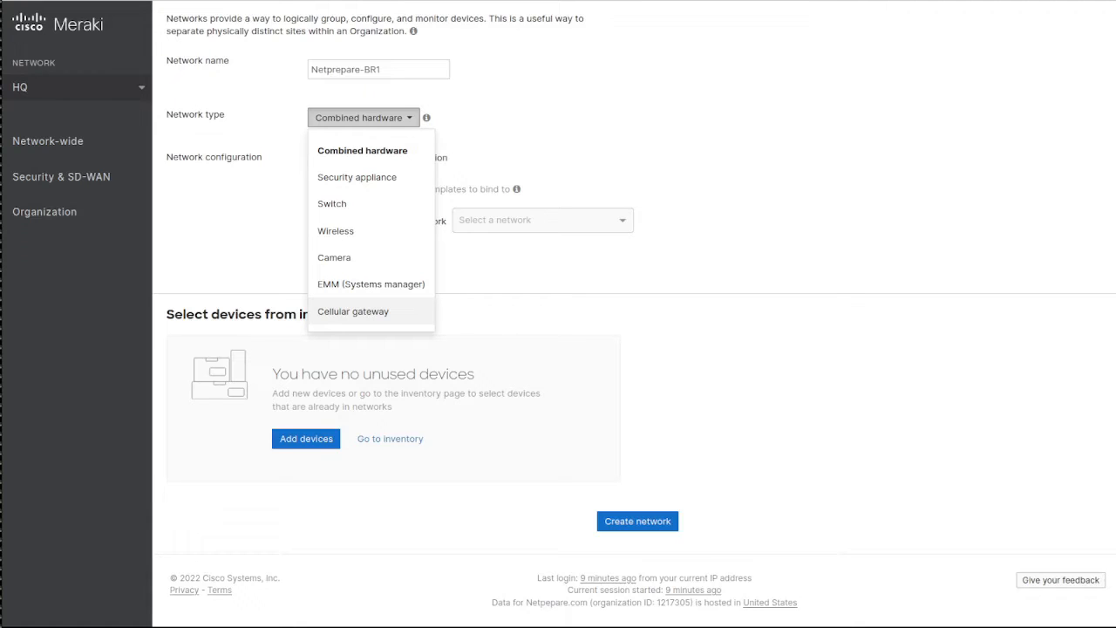
click(638, 520)
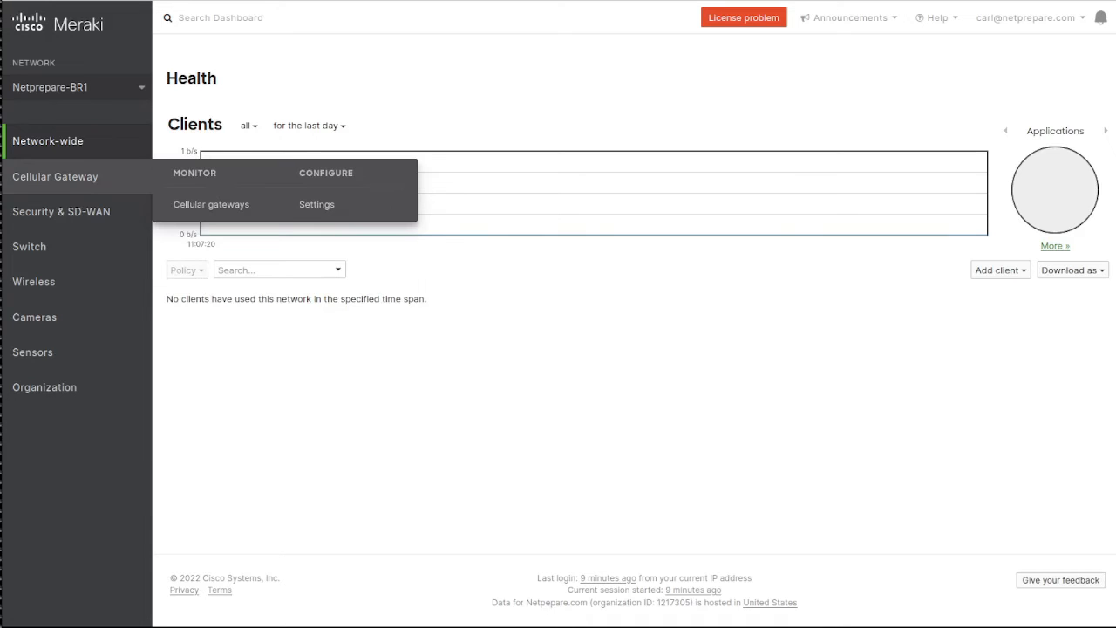
Open the Addressing & VLANs settings of Netprepare-BR1 and change the LAN setting from Single LAN to VLANs.
mouse_move(61, 212)
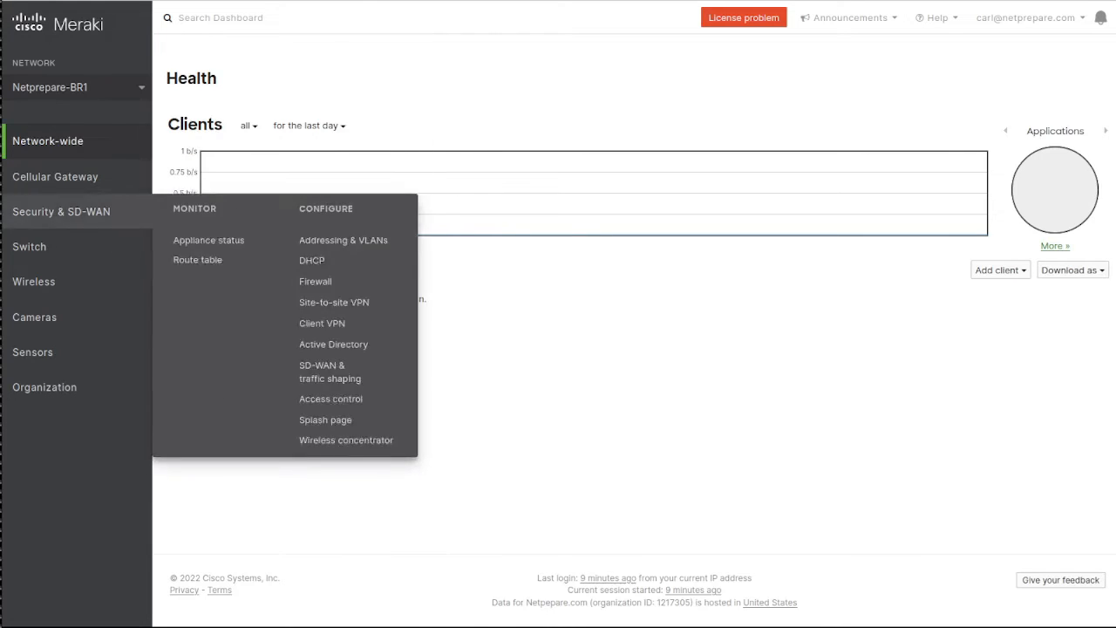
mouse_move(55, 176)
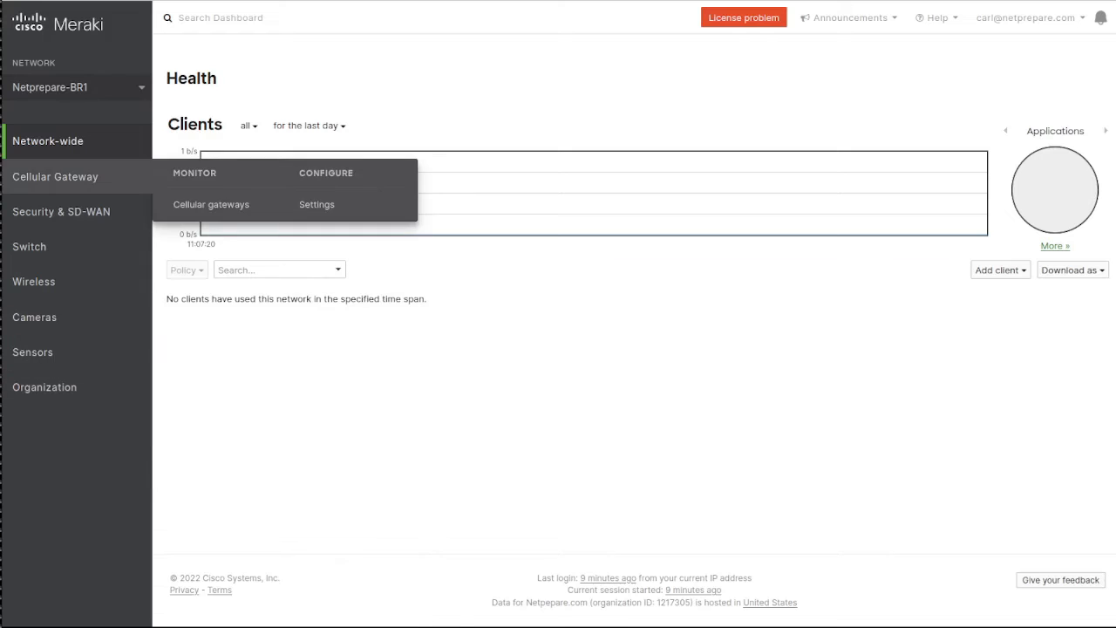
mouse_move(45, 387)
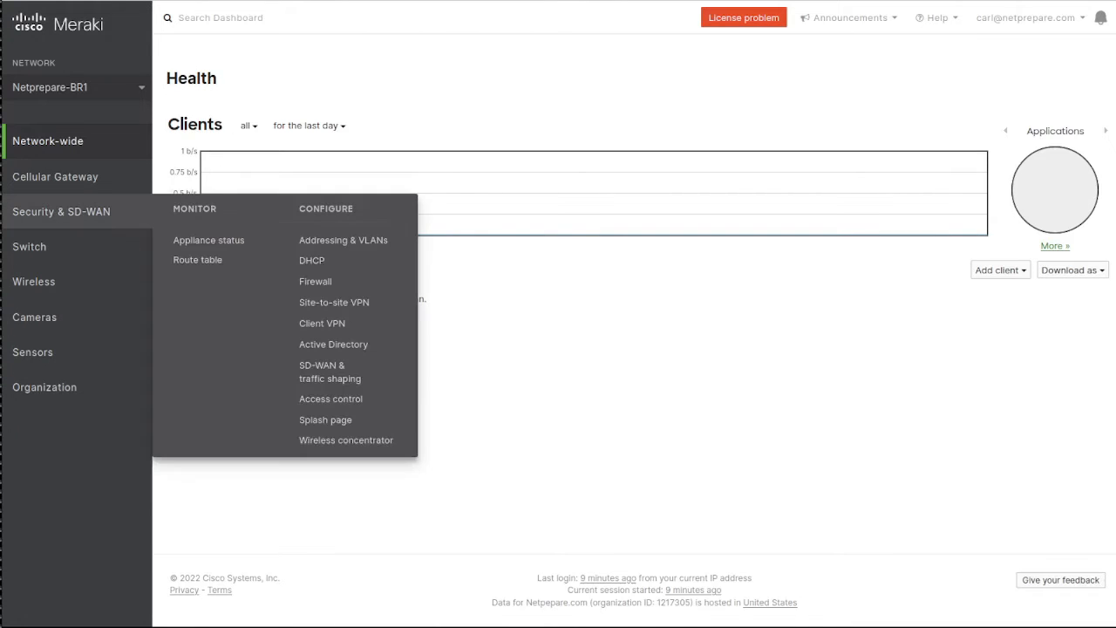
click(342, 240)
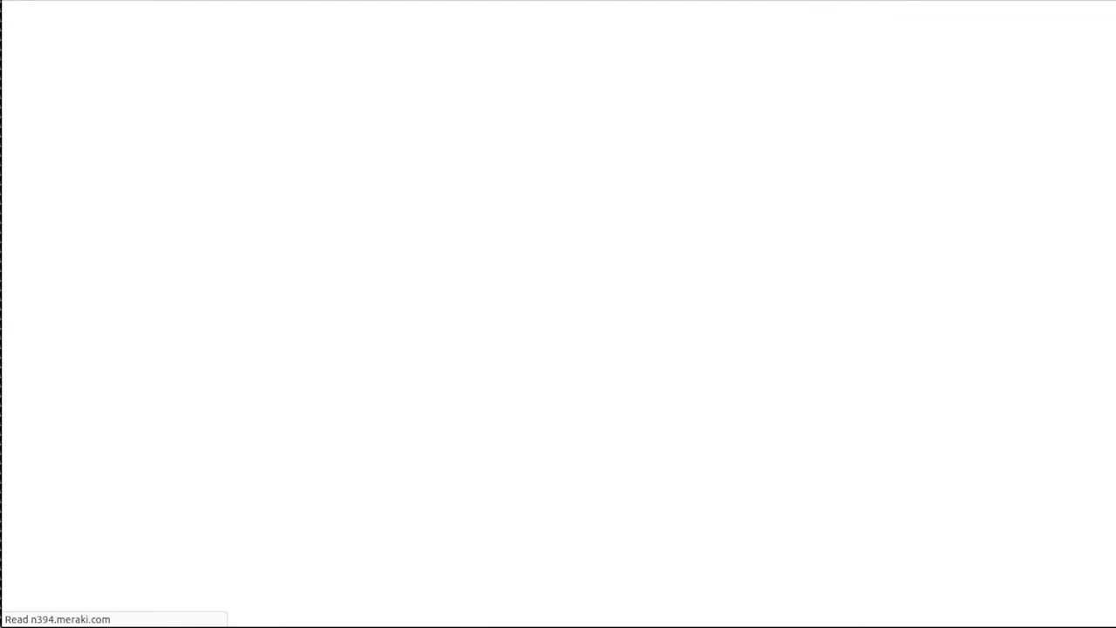
scroll(635, 314, down, 5)
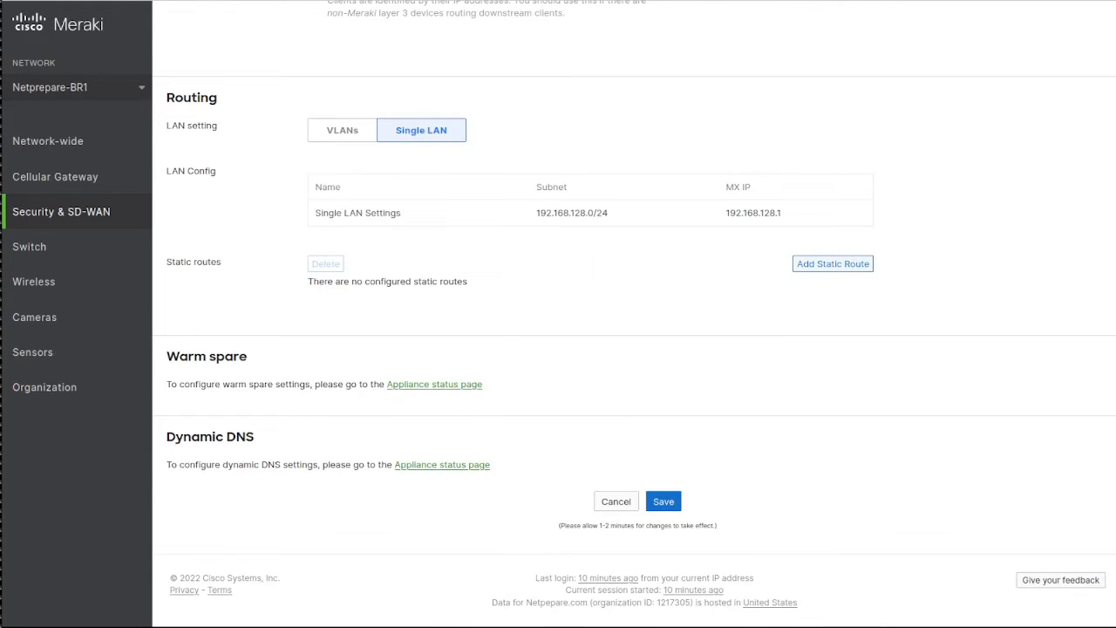
click(343, 130)
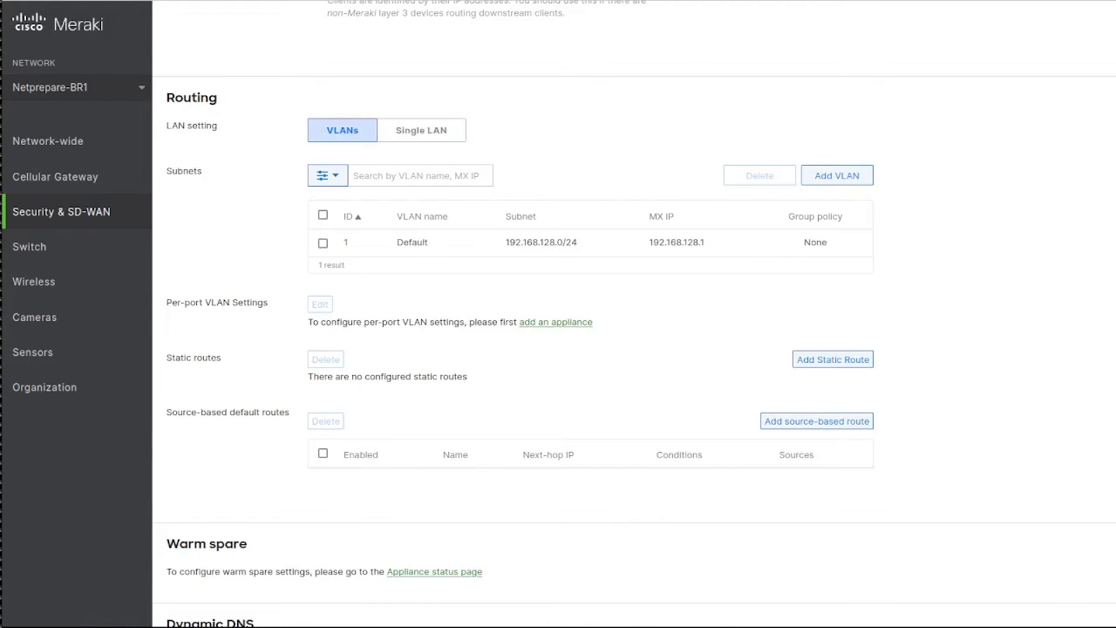
Rename the default VLAN to Staff and set its VLAN ID to 10.
click(815, 242)
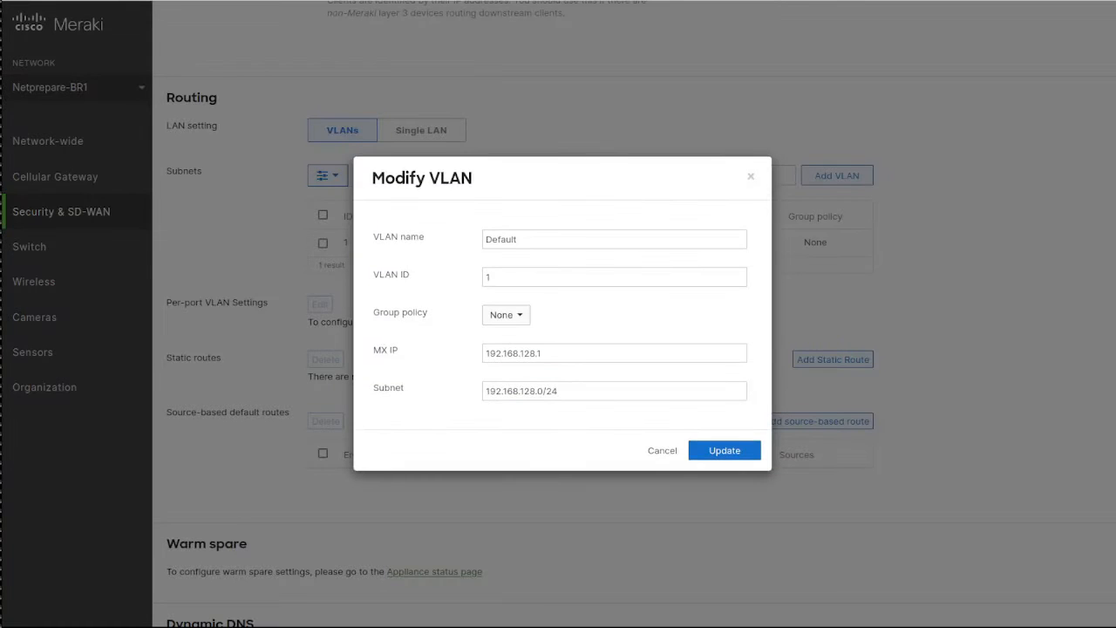
double_click(503, 239)
text(Stra)
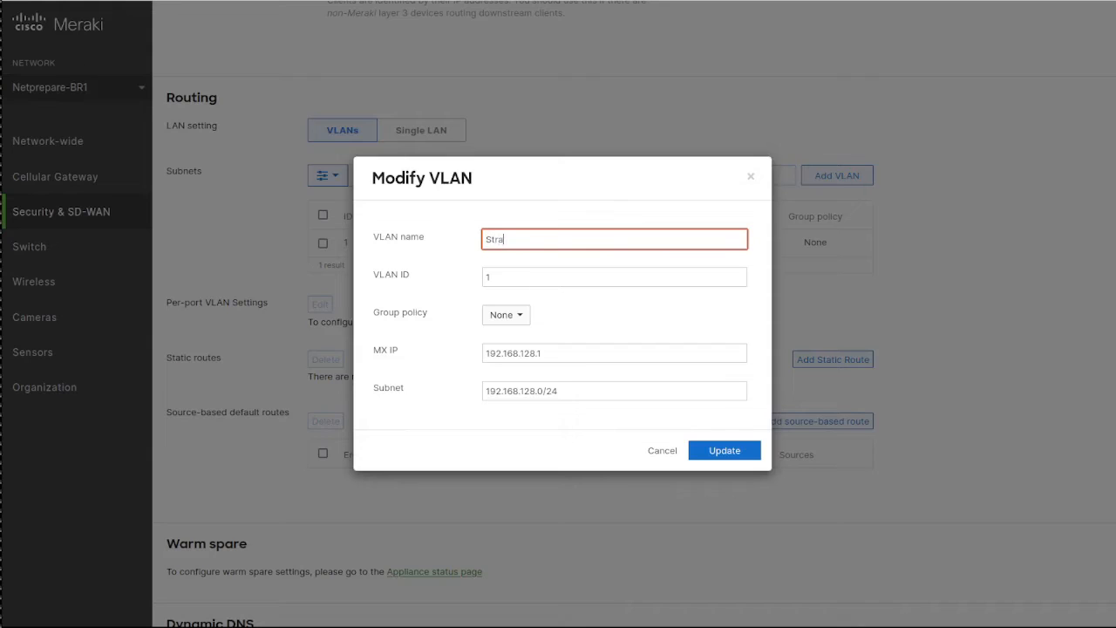
key(BackSpace)
key(BackSpace)
key(BackSpace)
key(BackSpace)
text(aff)
key(Tab)
text(10)
key(Tab)
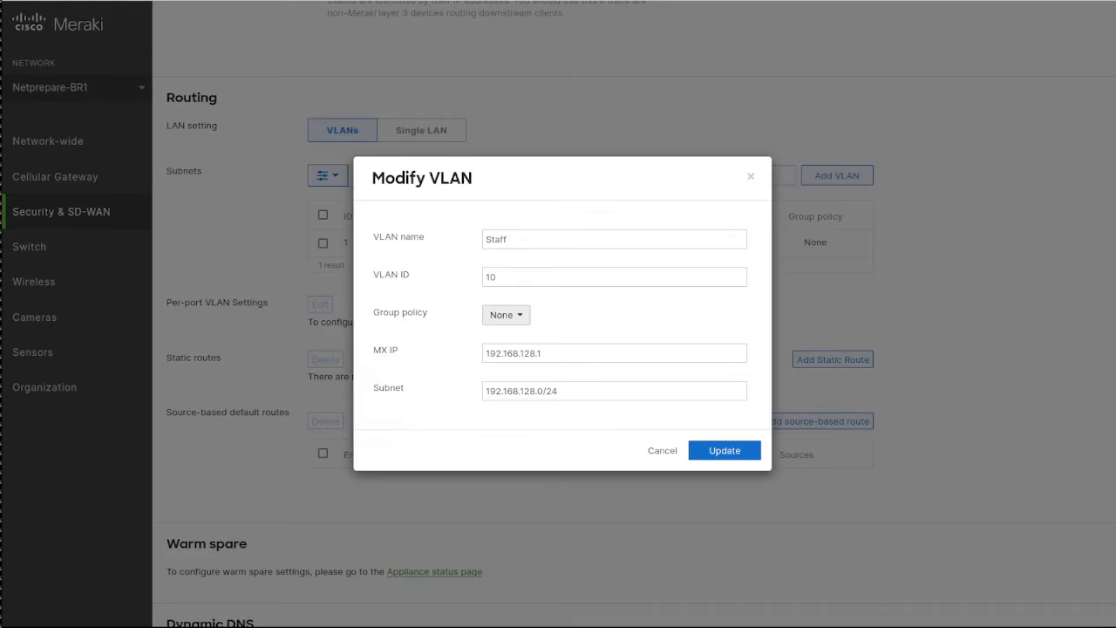
Set the Staff VLAN's MX IP to 10.200.0.1 and its subnet to 10.200.0.0/25, and update the VLAN.
key(Tab)
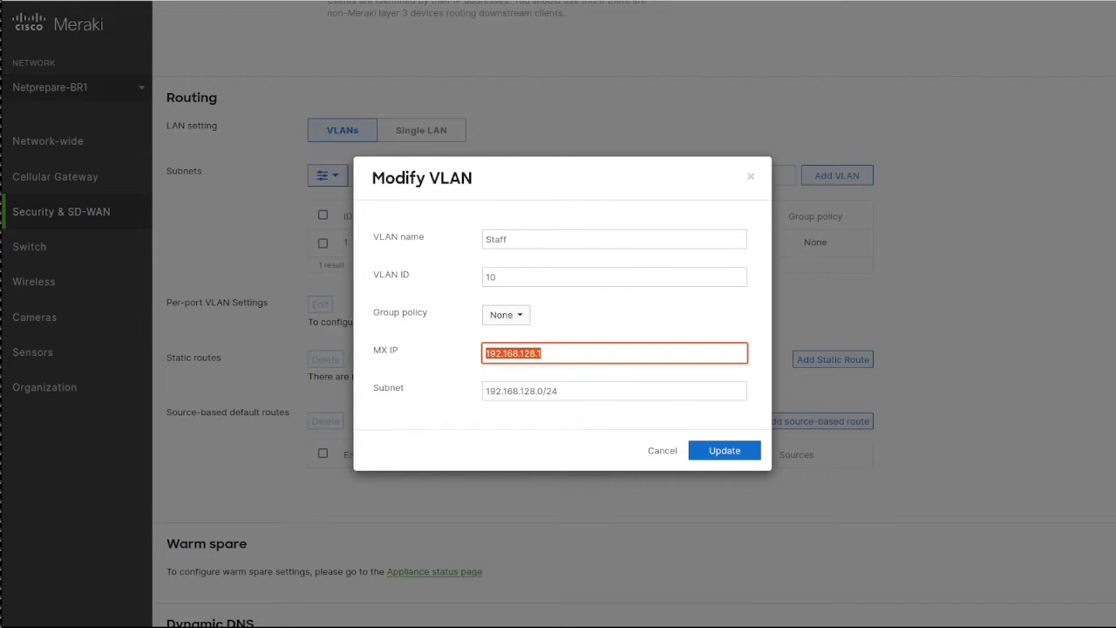
text(10.1)
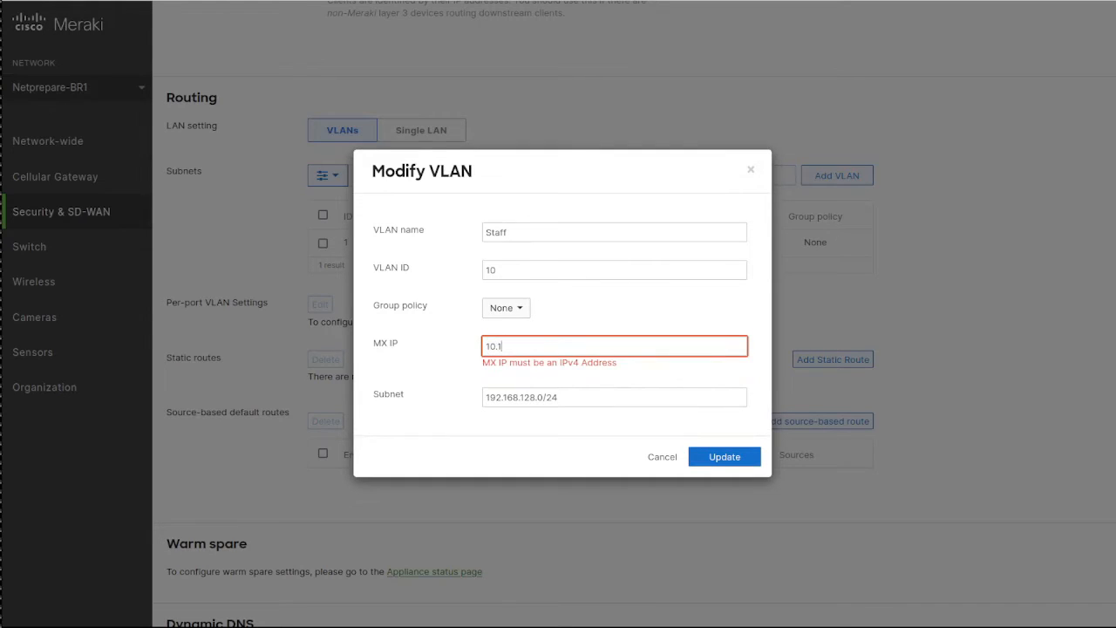
text(00.0.1)
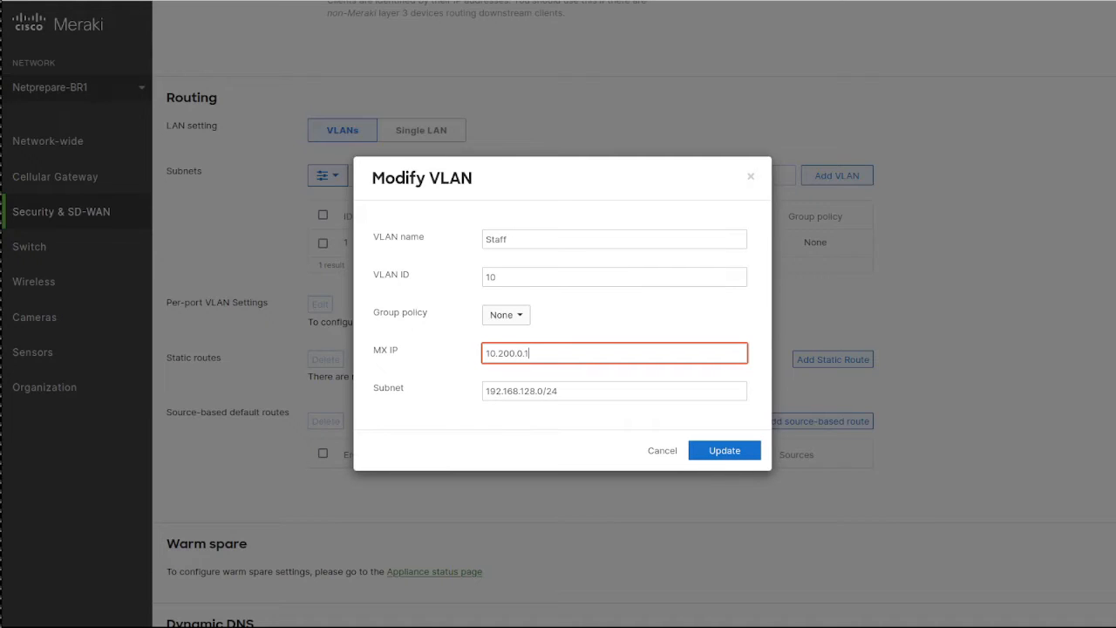
key(Tab)
text(10.200.)
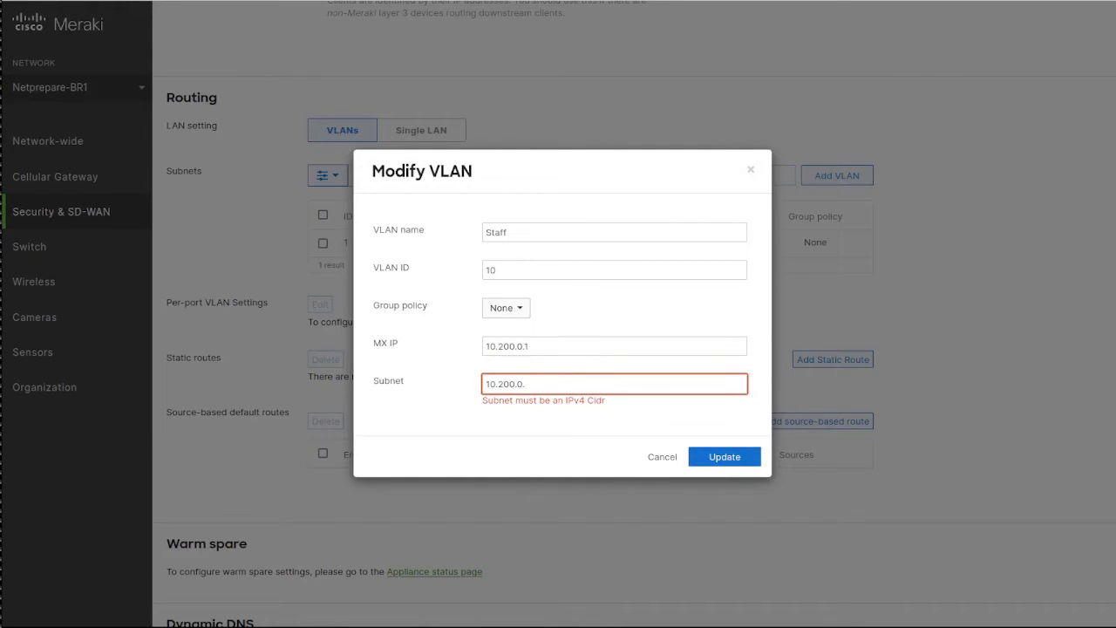
text(0.0/25)
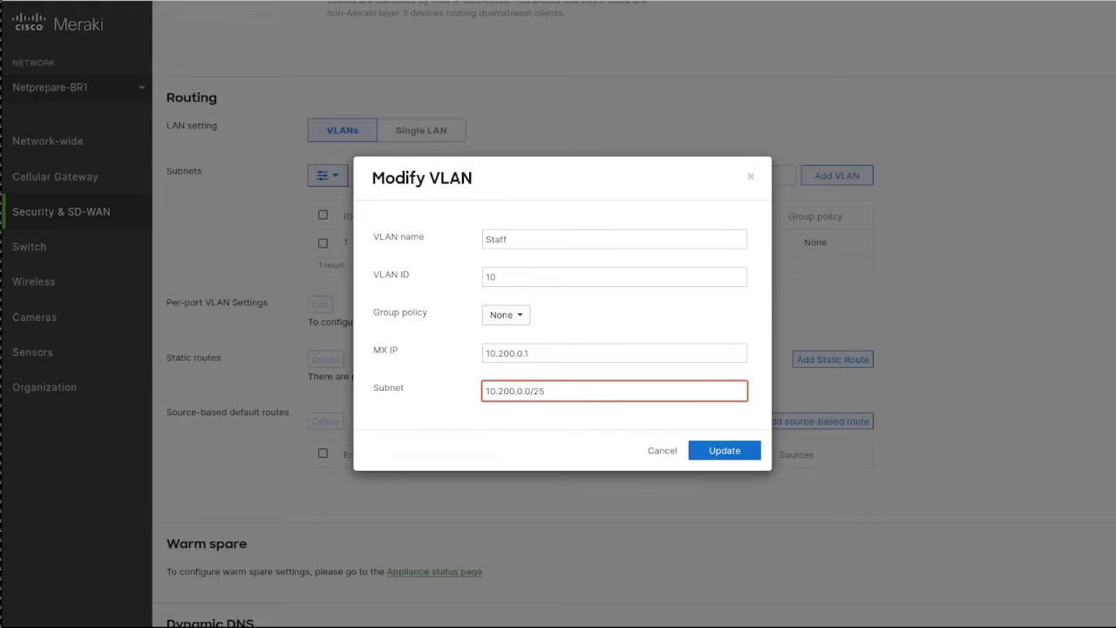
key(Return)
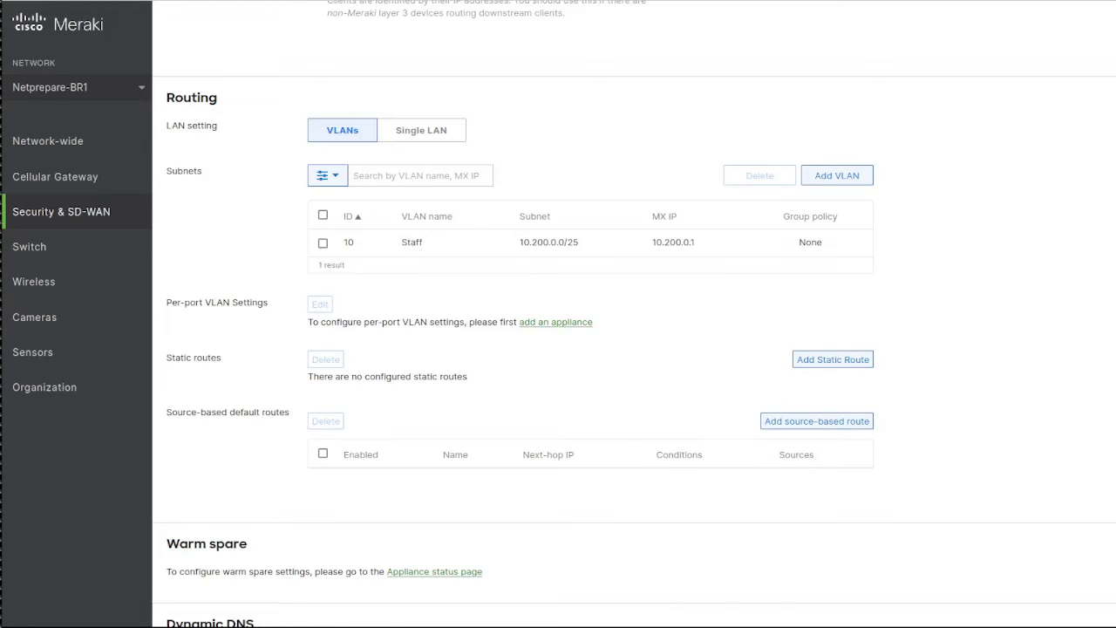
Add a VLAN named StaffWlan with ID 20, MX IP 10.200.0.129 and subnet 10.200.0.128/25.
click(837, 176)
click(613, 239)
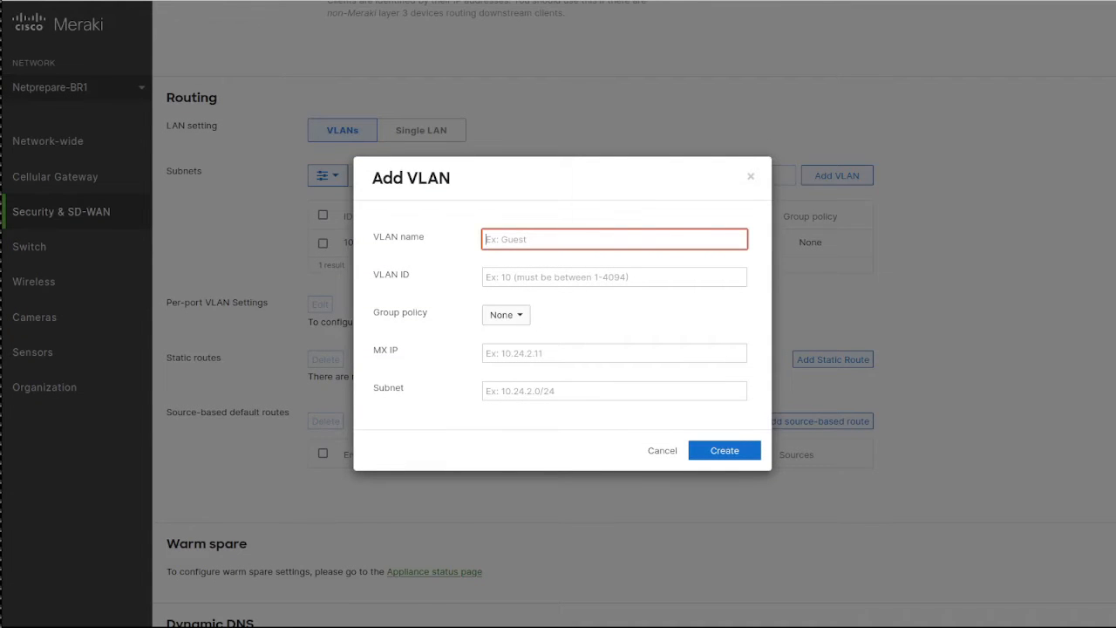
text(StaffWlan)
key(Tab)
text(20)
key(Tab)
key(Tab)
text(10.200.0.12)
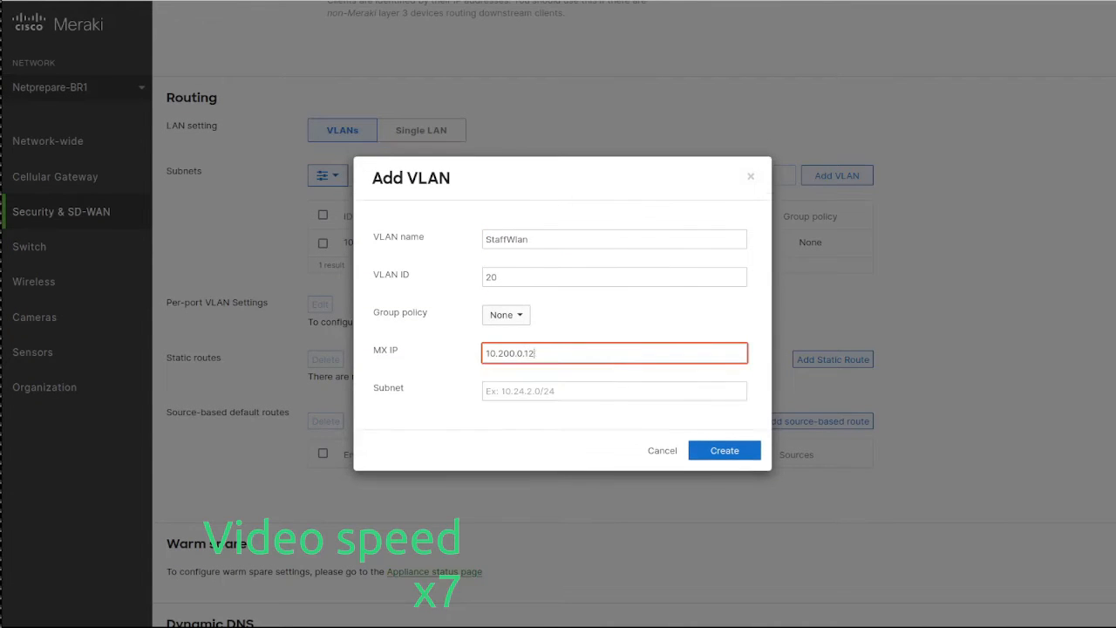
text(9)
key(Tab)
text(10.200.0.128/25)
key(Return)
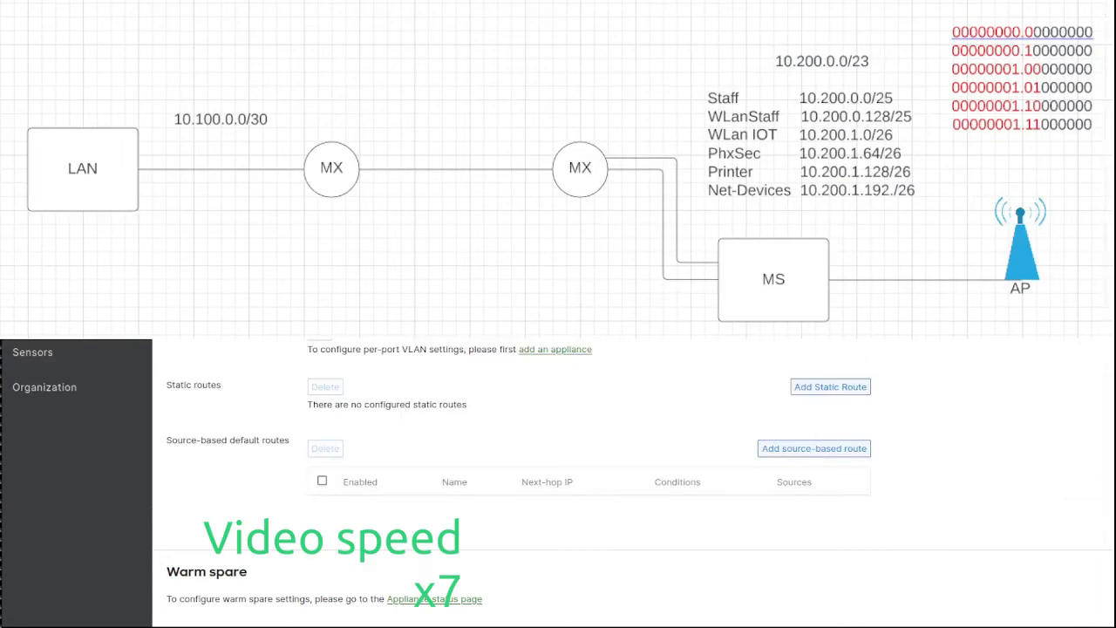
Start a new VLAN named Wlan_IOT with VLAN ID 30.
scroll(558, 470, up, 3)
click(832, 334)
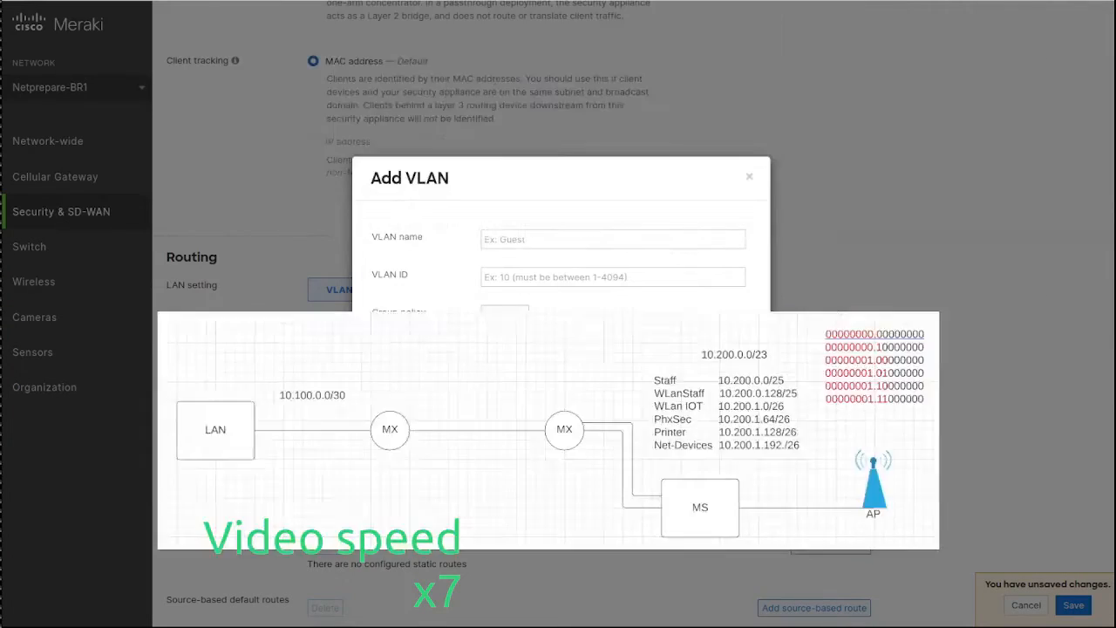
click(613, 239)
text(WlanIot)
key(Tab)
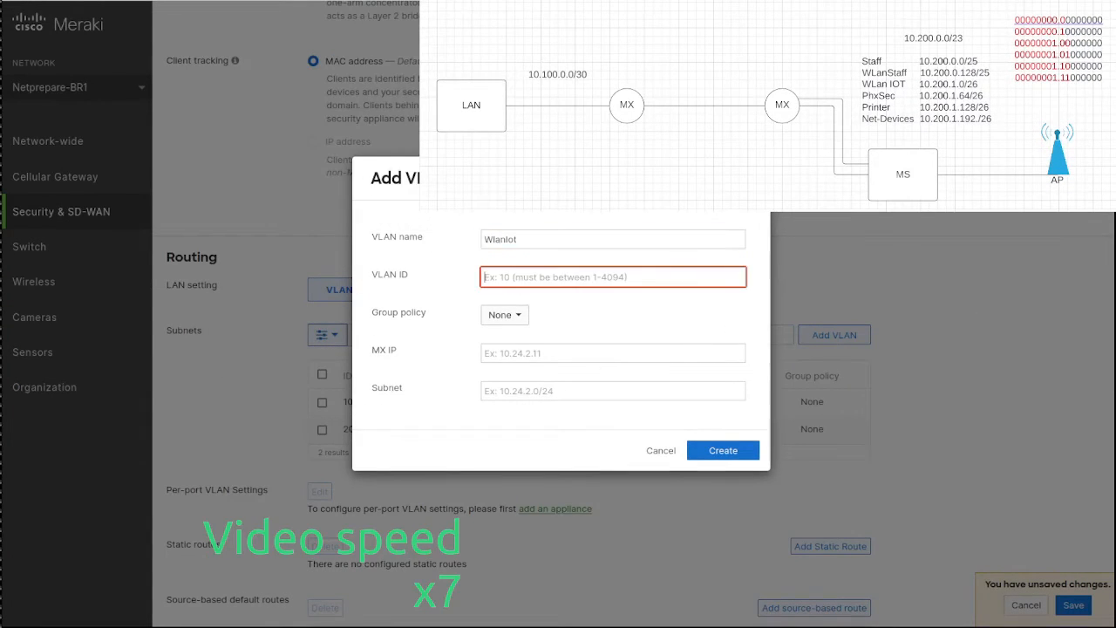
key(shift+Tab)
key(BackSpace)
key(BackSpace)
key(BackSpace)
text(_IOT)
key(Tab)
text(30)
key(Tab)
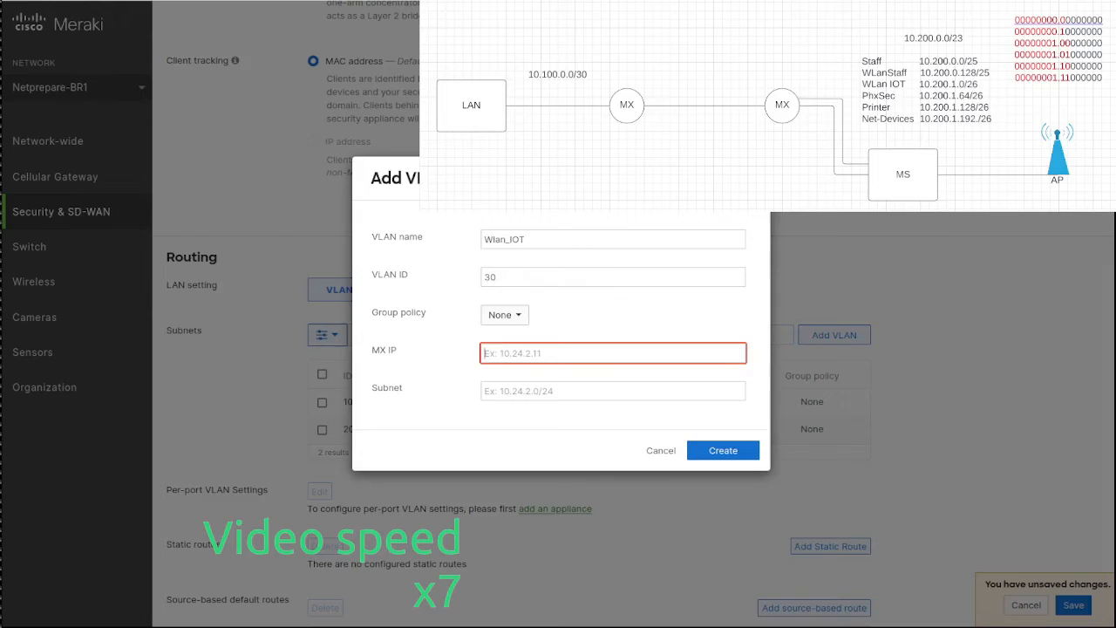
Set the Wlan_IOT VLAN's MX IP to 10.200.1.1 and its subnet to 10.200.1.0/26, and create the VLAN.
text(10.200.1.1)
key(Tab)
text(10.200.1.0/26)
key(Return)
key(Return)
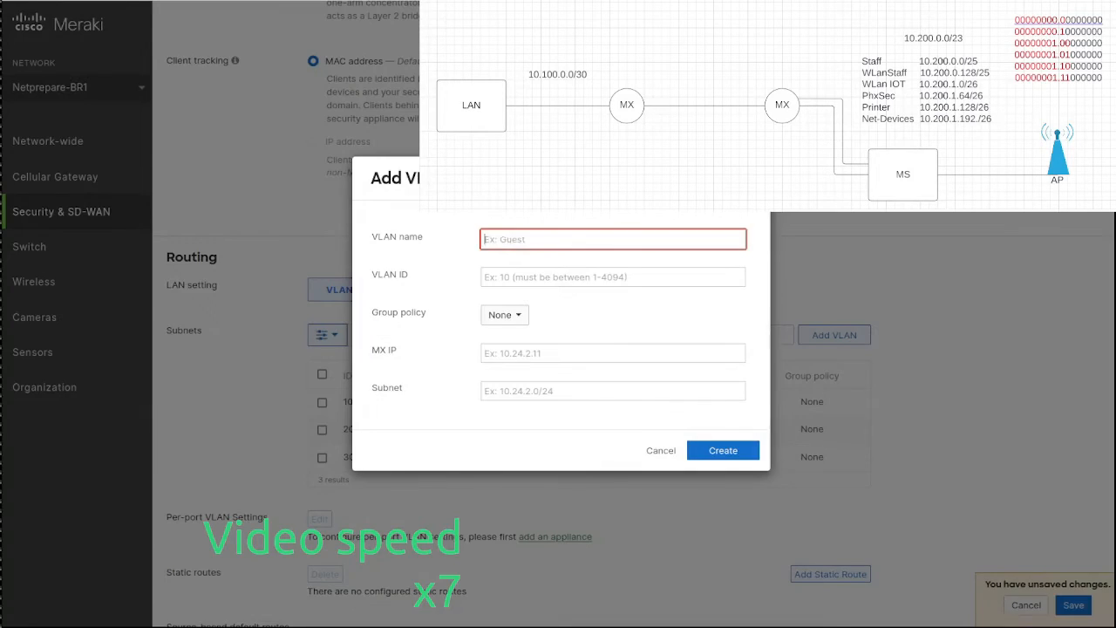
Add a VLAN named PH_Sec with ID 40, MX IP 10.200.1.65 and subnet 10.200.1.64/26.
text(PH_Sec)
key(Tab)
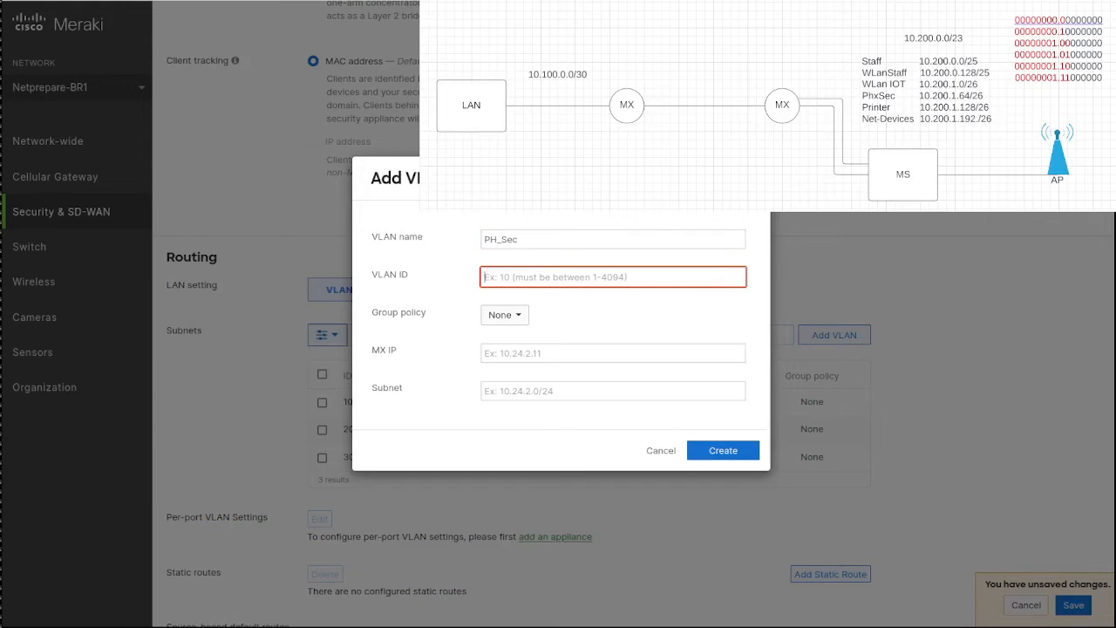
text(40)
key(Tab)
text(10.200.1.65/)
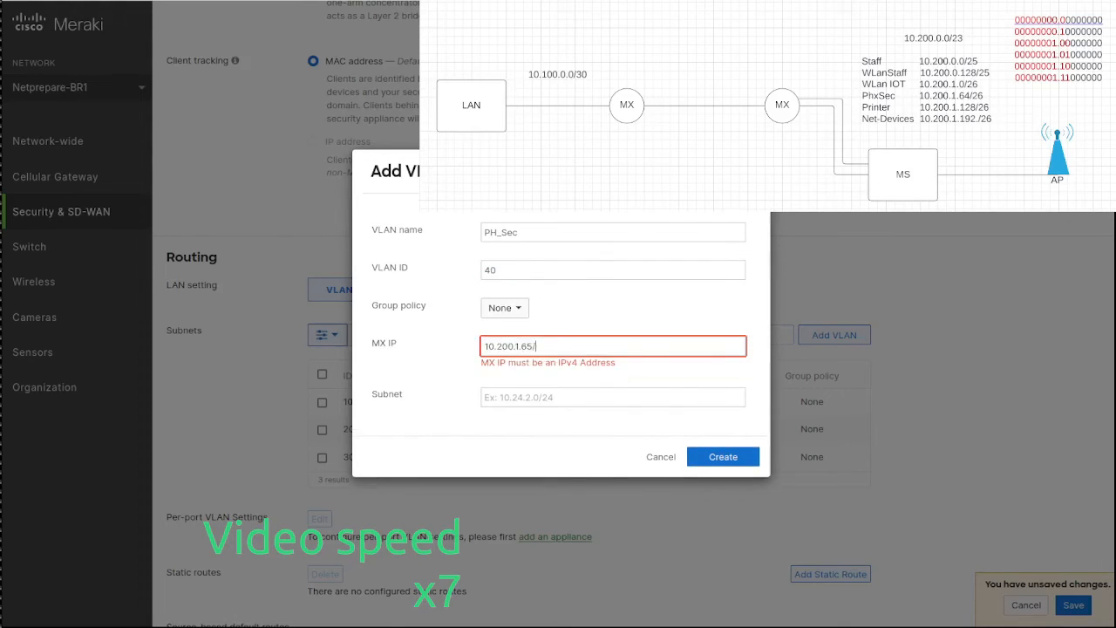
key(BackSpace)
key(Tab)
text(10.200.1.64/26)
key(Return)
key(Return)
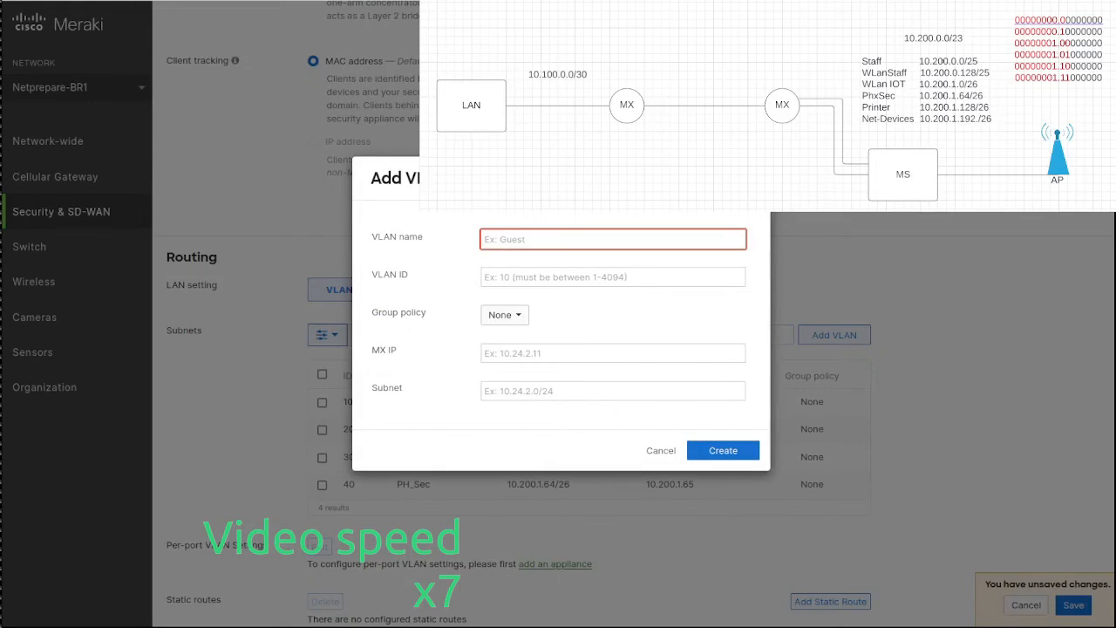
Name the next new VLAN Printer, clearing any mistaken text from its name.
text(10.200.1.)
key(Tab)
key(shift+Tab)
key(End)
text(Printer)
key(Tab)
key(shift+Tab)
key(Home)
key(Delete)
key(Delete)
key(Delete)
key(Delete)
key(Delete)
key(Delete)
key(Delete)
key(Delete)
key(Delete)
key(Tab)
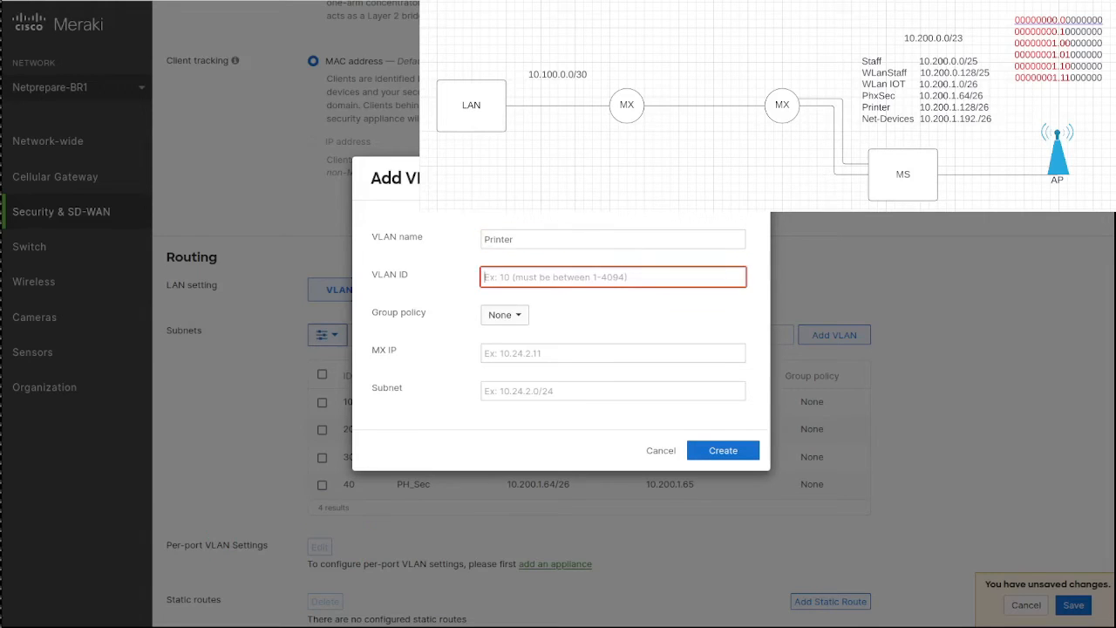
Give the Printer VLAN ID 50, MX IP 10.200.1.129 and subnet 10.200.1.128/26, and create it.
text(50)
key(Tab)
text(10.200.1.129)
key(Tab)
text(10.200.1.128/26)
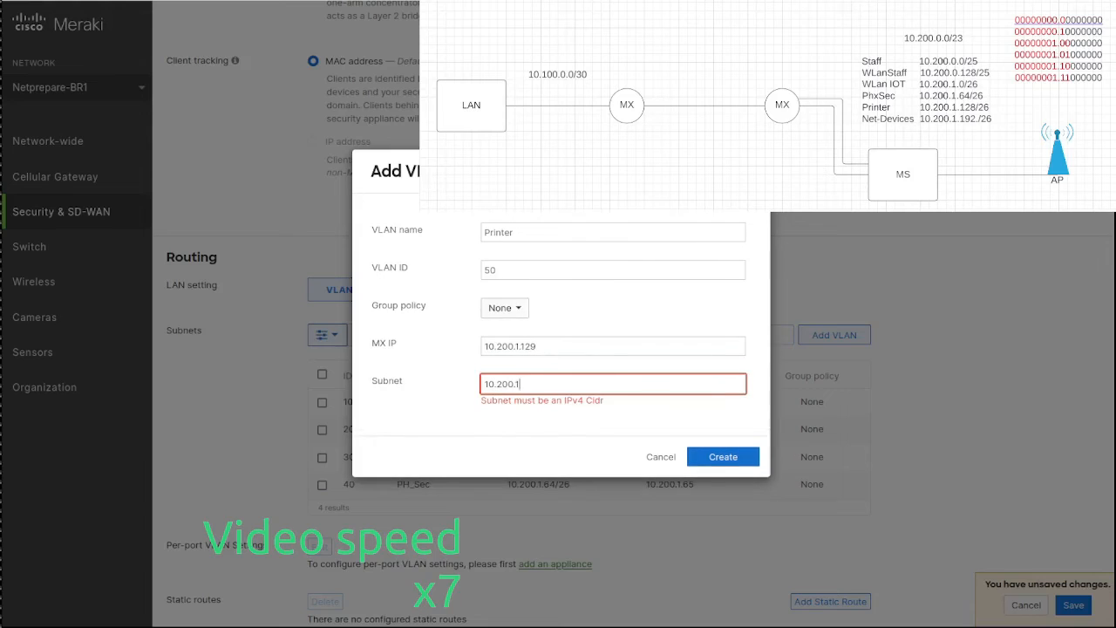
key(Return)
key(Return)
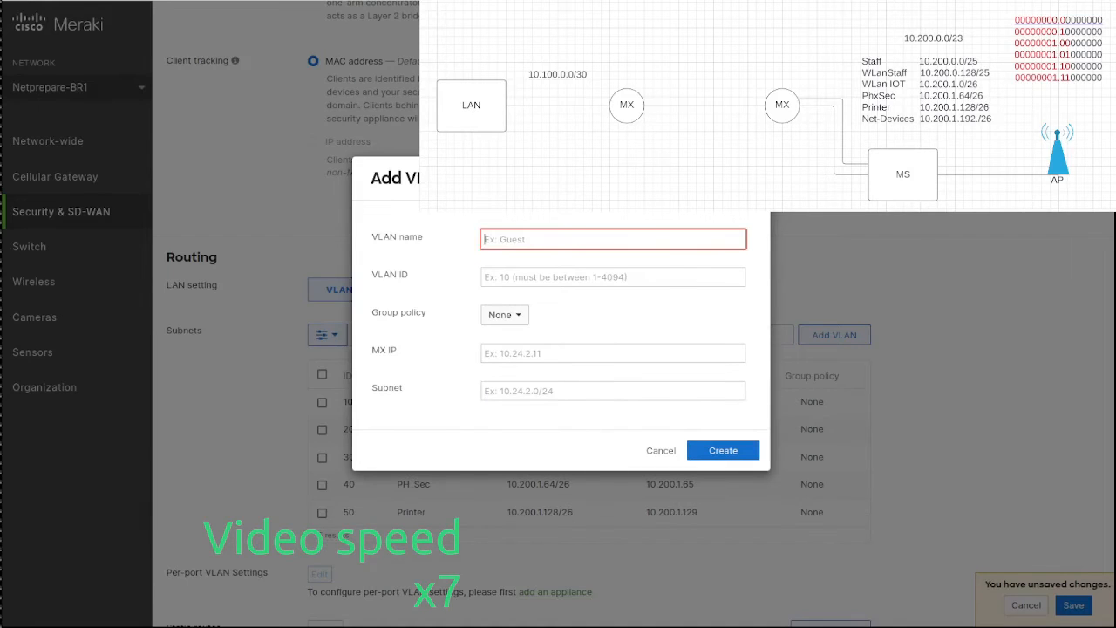
Name the network-devices VLAN Net-Mgmt and set its VLAN ID to 100.
text(Net-Devices)
key(BackSpace)
key(BackSpace)
key(BackSpace)
key(BackSpace)
key(BackSpace)
key(BackSpace)
key(BackSpace)
text(Mgmt)
key(Tab)
text(100)
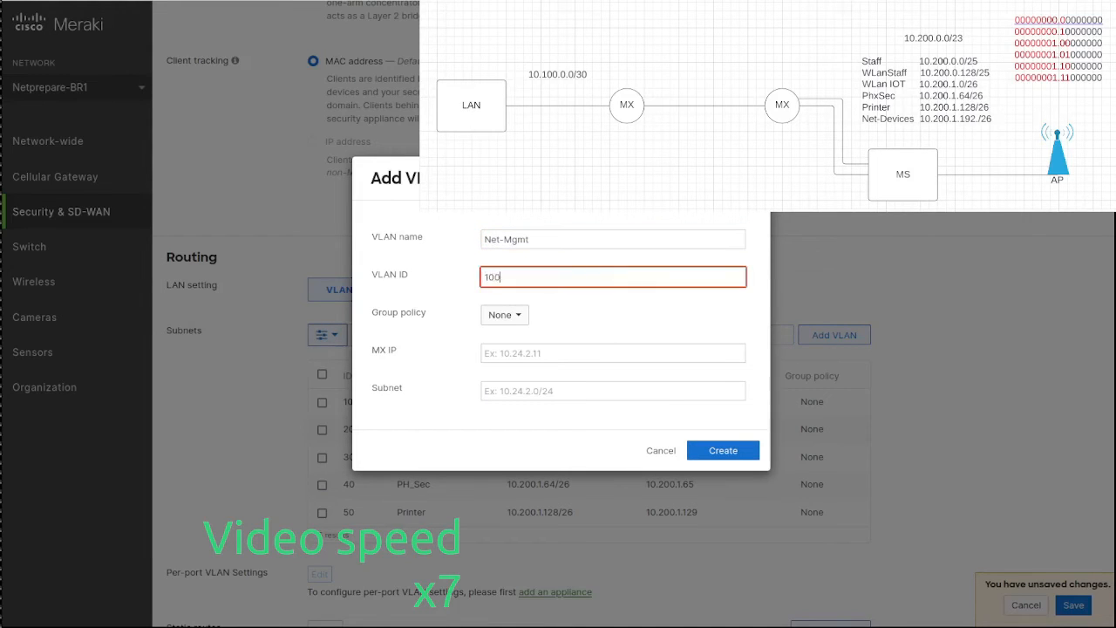
Set the Net-Mgmt VLAN's MX IP to 10.200.1.193 and its subnet to 10.200.1.192/26, and create the VLAN.
key(Tab)
text(10.200.1.193)
key(Tab)
text(10.200.1.192/26)
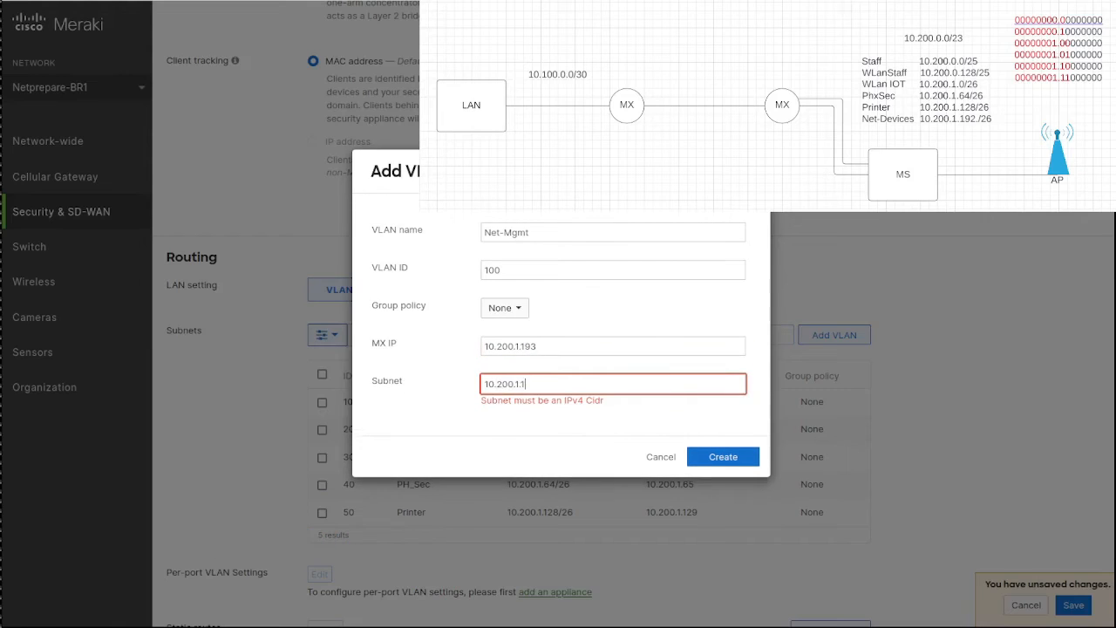
key(Return)
key(Return)
Save the Addressing & VLANs configuration of Netprepare-BR1.
scroll(558, 349, down, 5)
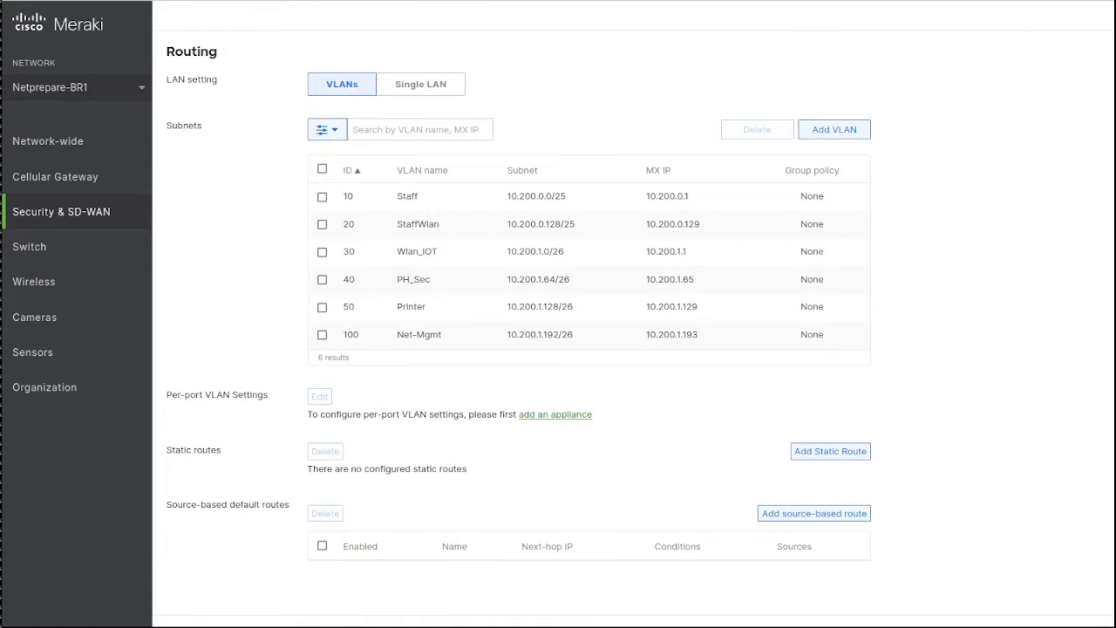
scroll(558, 348, down, 3)
click(661, 502)
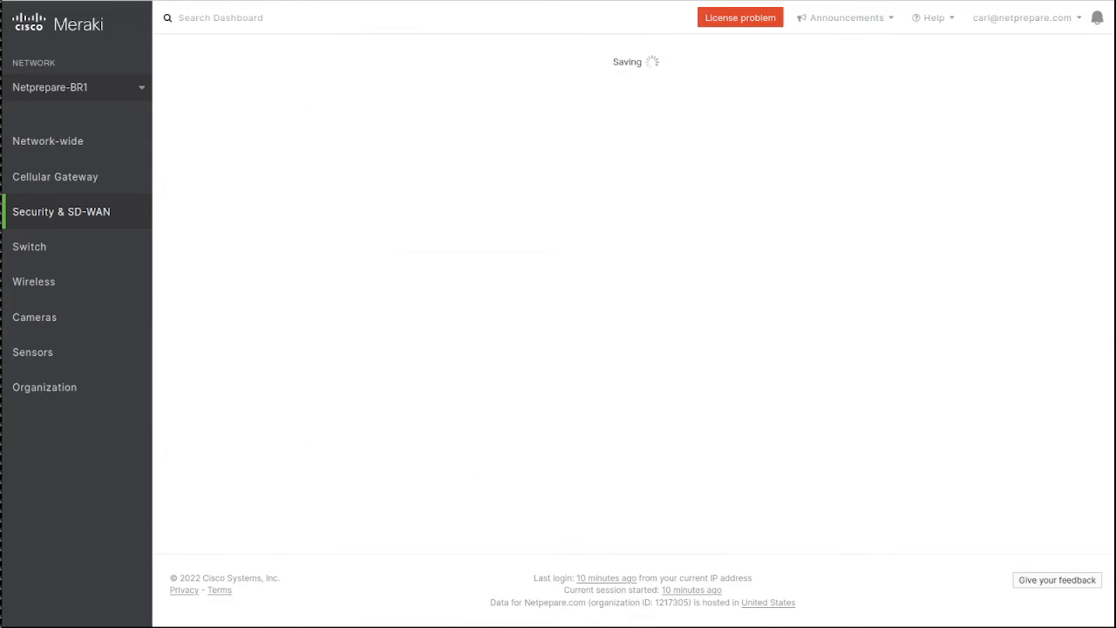
scroll(558, 349, down, 5)
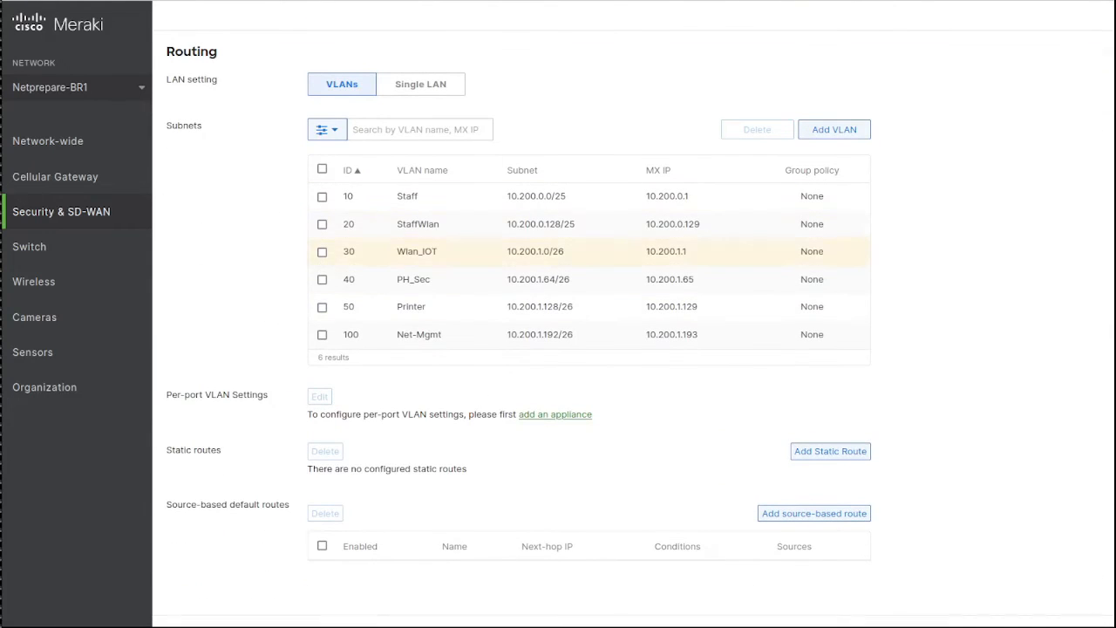
Open the branch's Site-to-site VPN settings and set its type to Spoke with HQ as the hub.
mouse_move(78, 212)
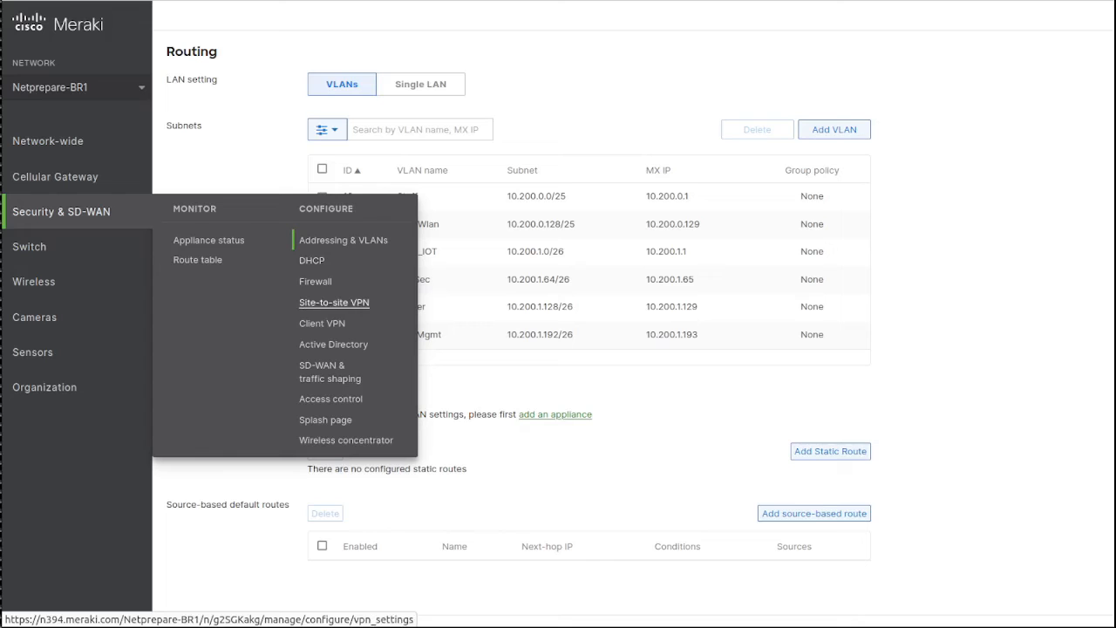
click(334, 301)
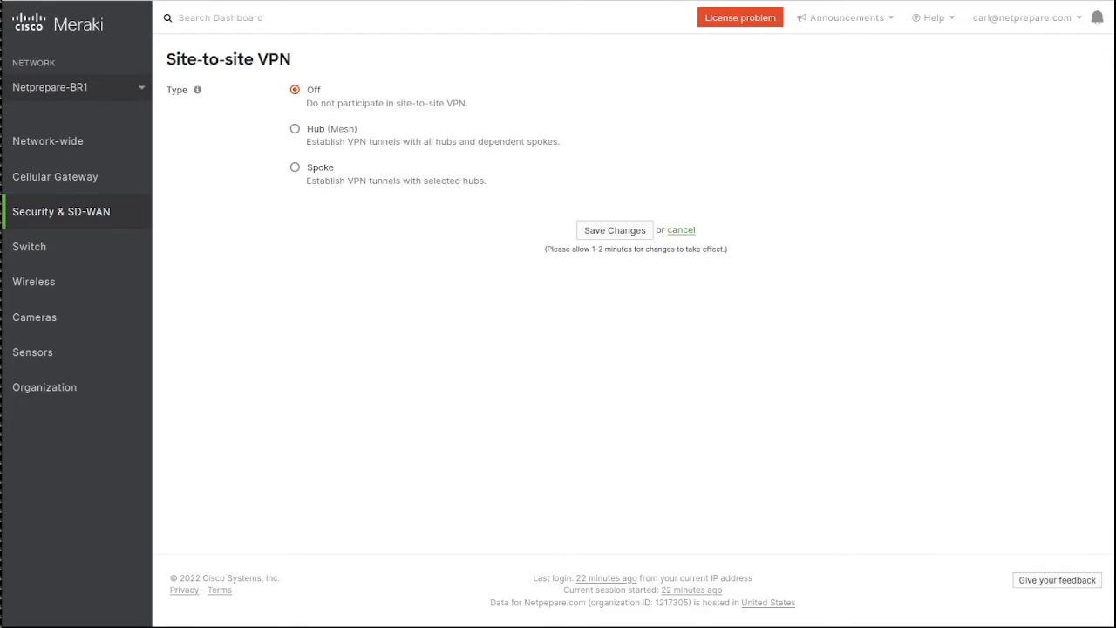
click(295, 166)
click(310, 237)
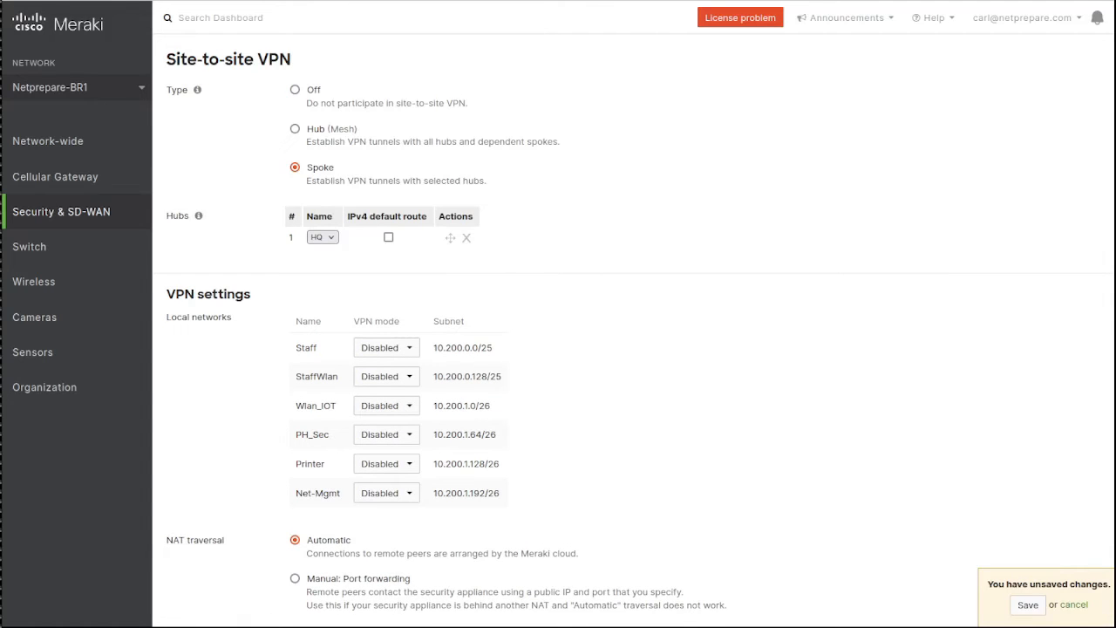
Enable VPN mode for Staff, StaffWlan, Wlan_IOT, PH_Sec, Printer and Net-Mgmt, and save the site-to-site VPN changes.
scroll(634, 349, down, 2)
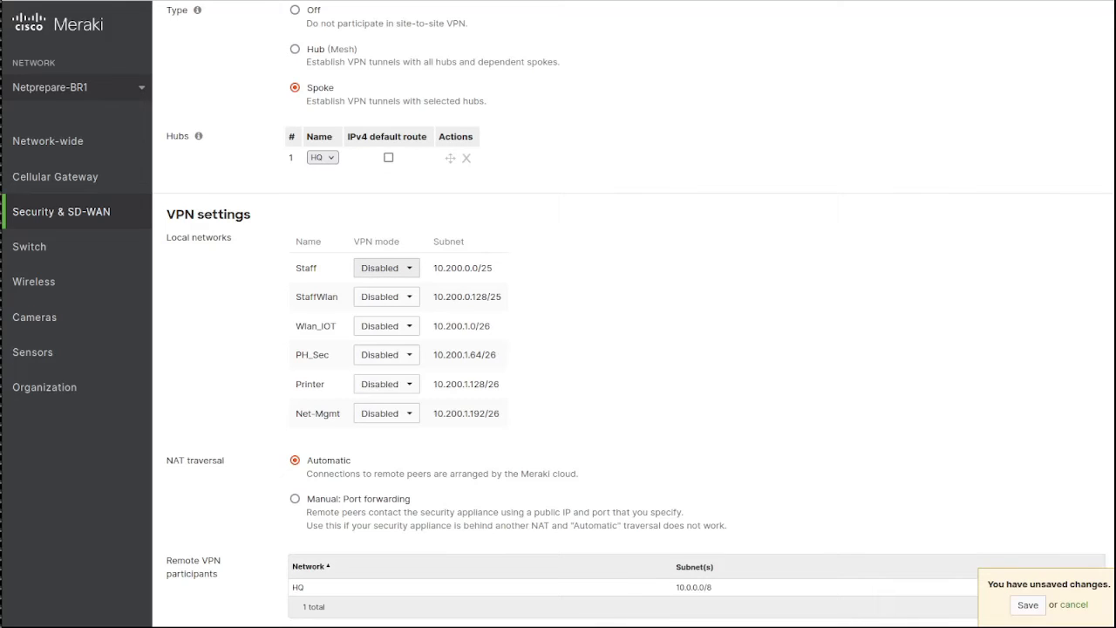
click(386, 267)
click(388, 327)
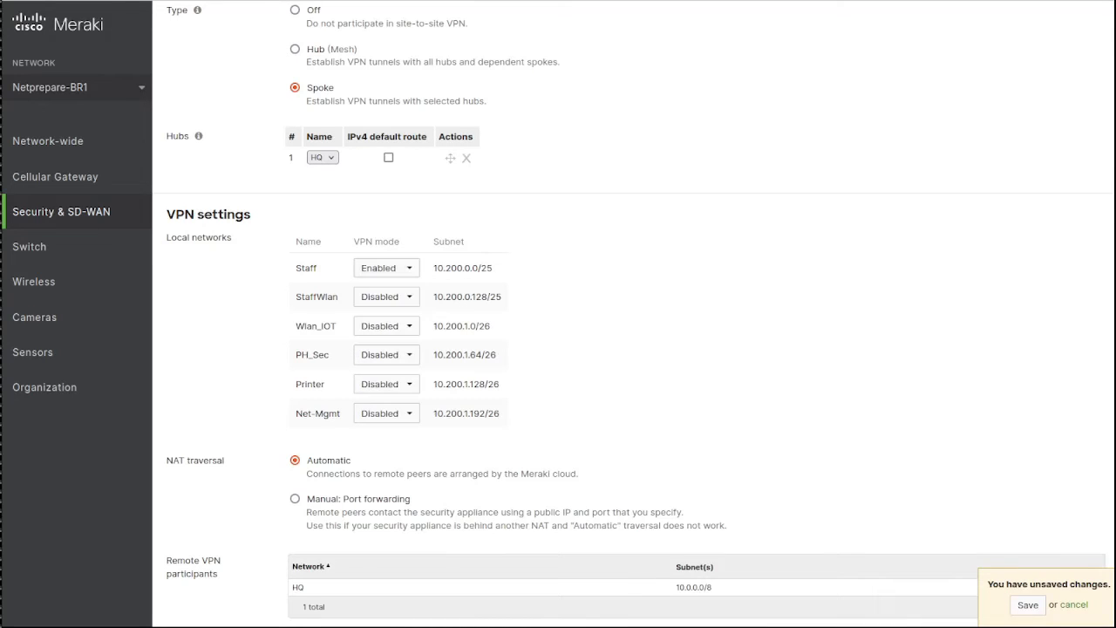
click(386, 297)
click(387, 356)
click(386, 325)
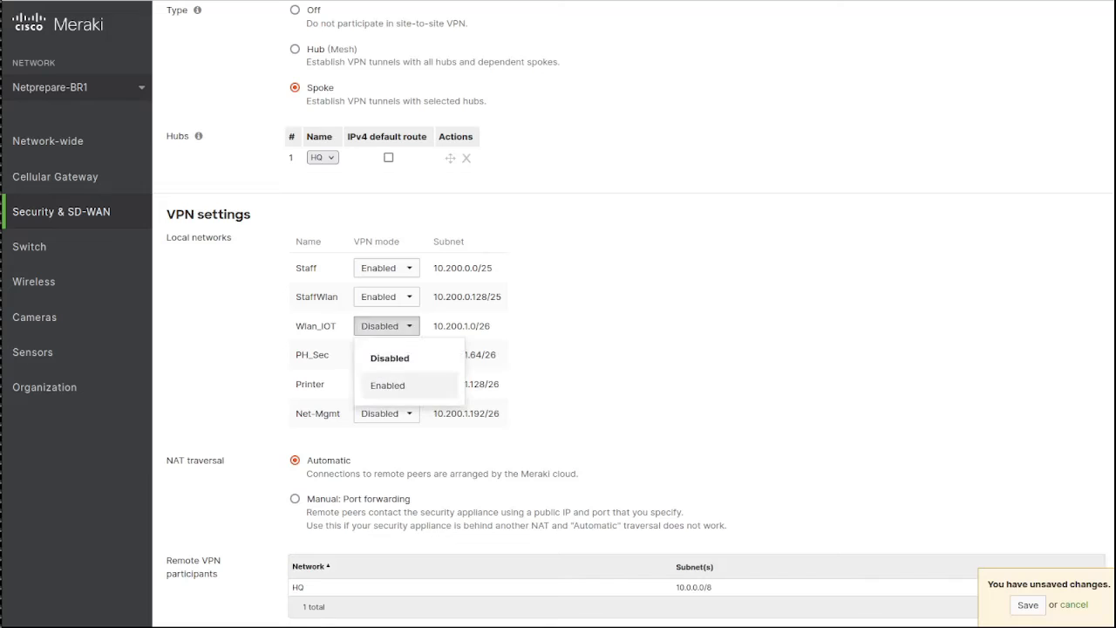
click(387, 383)
click(386, 354)
click(387, 414)
click(386, 383)
click(387, 442)
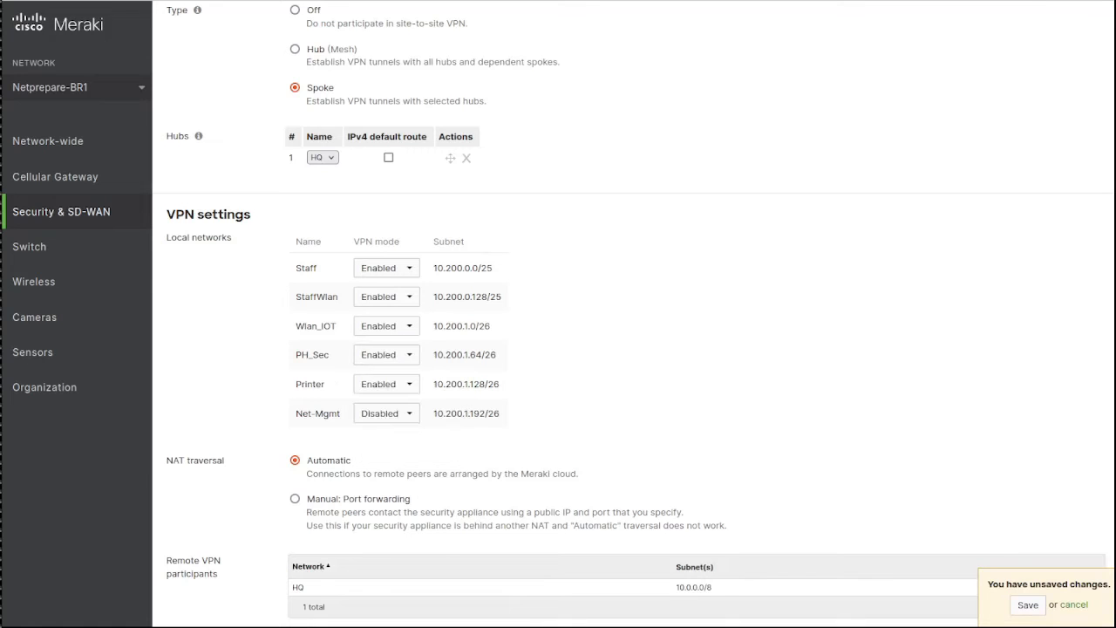
click(386, 413)
click(386, 471)
scroll(633, 314, down, 4)
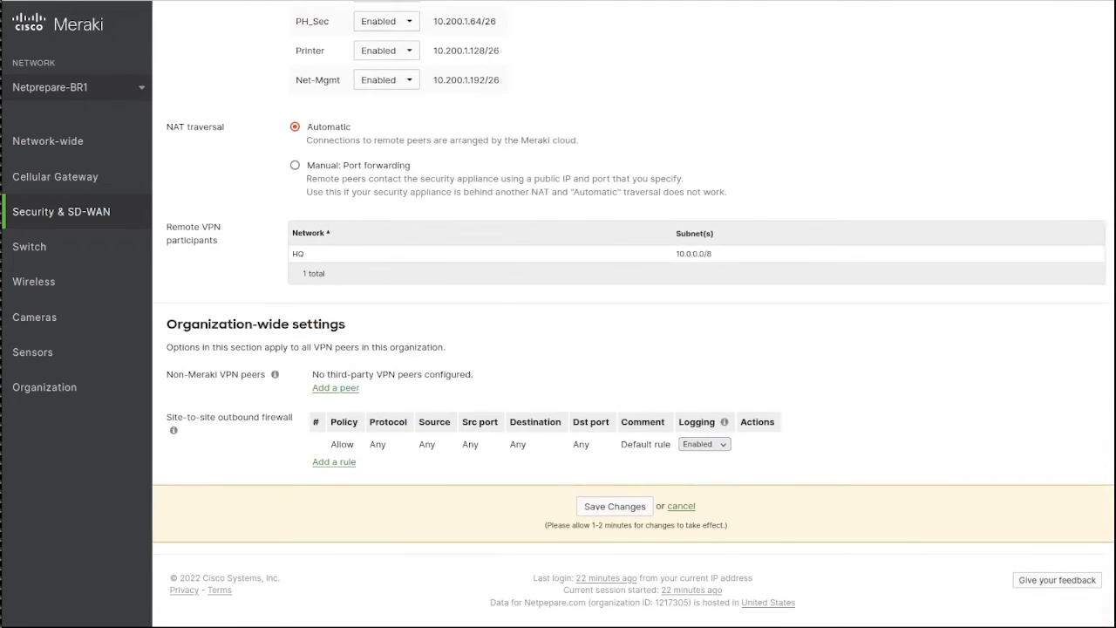
click(628, 506)
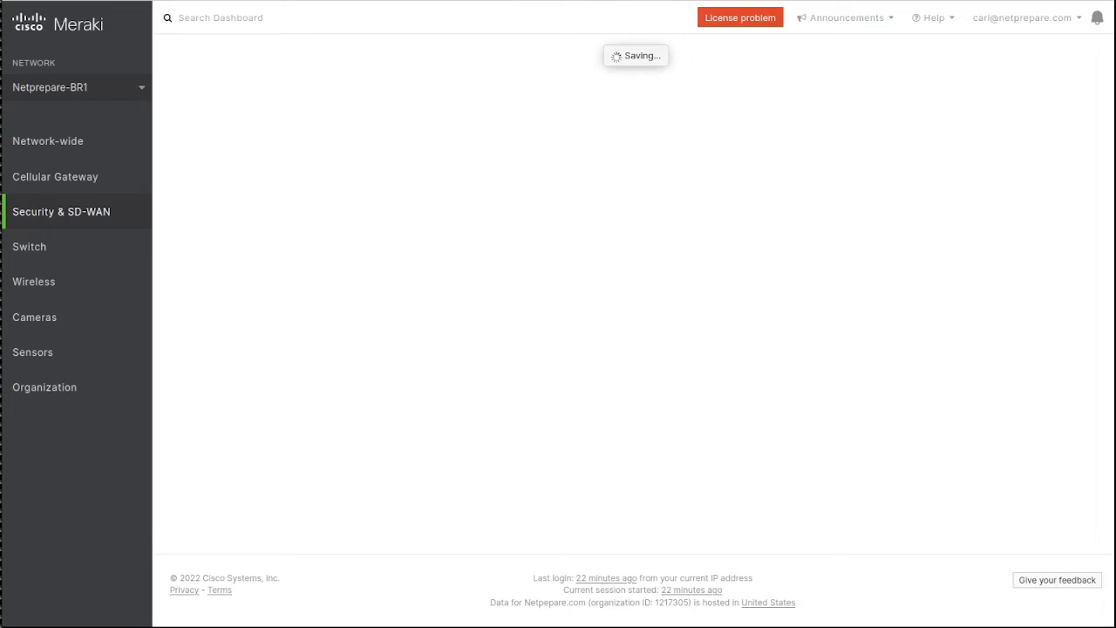
Return to the Addressing & VLANs settings and start a new VLAN named Guest with ID 1000.
mouse_move(78, 211)
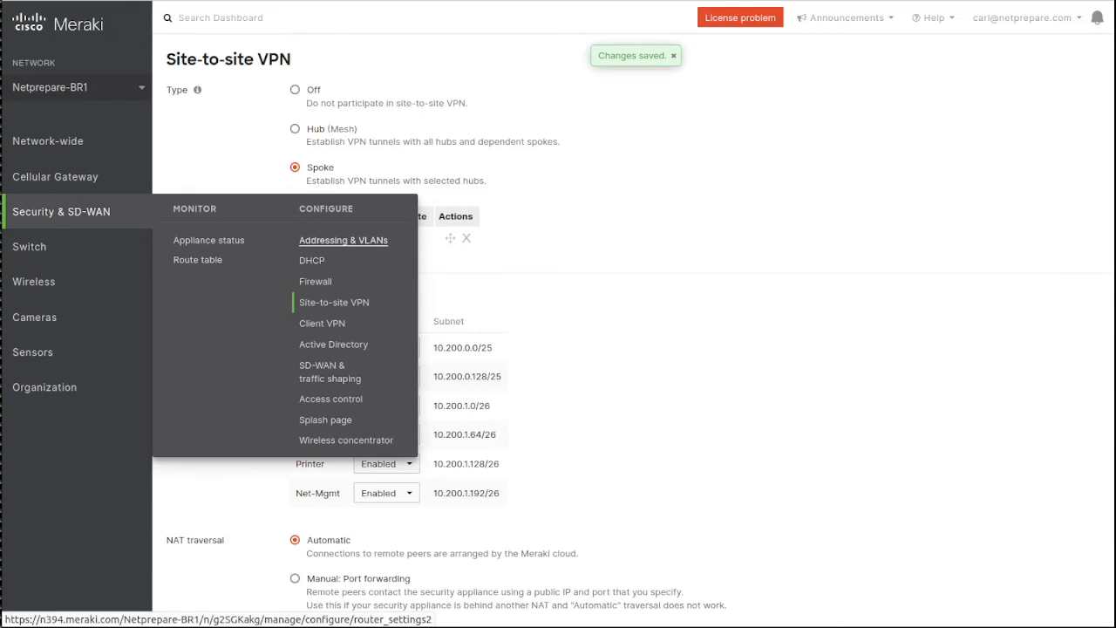
click(343, 240)
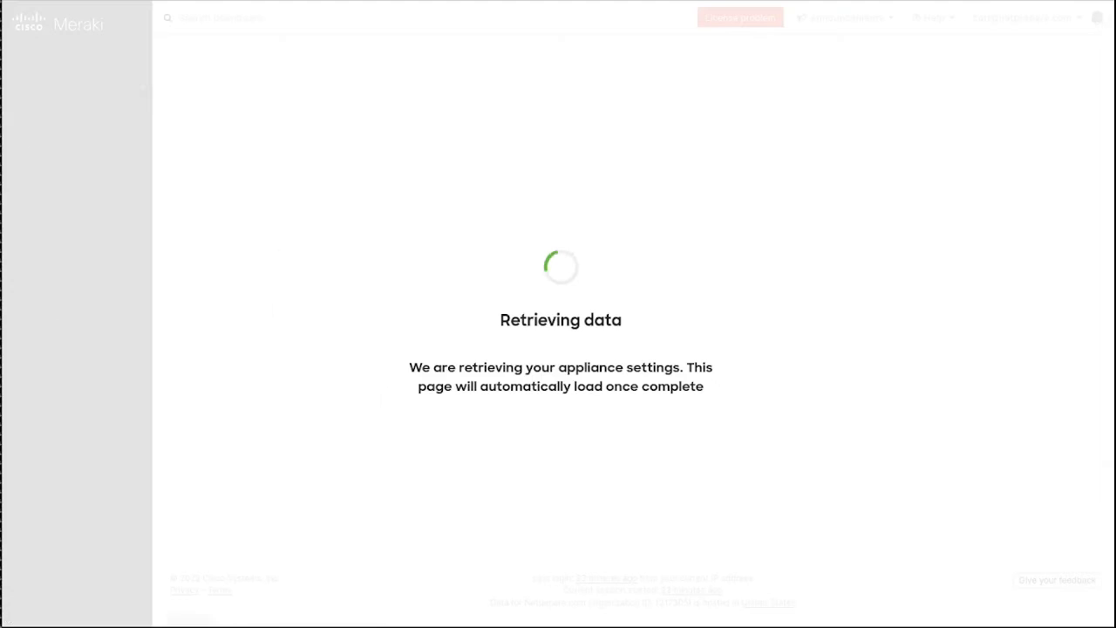
scroll(633, 349, down, 10)
scroll(633, 349, up, 6)
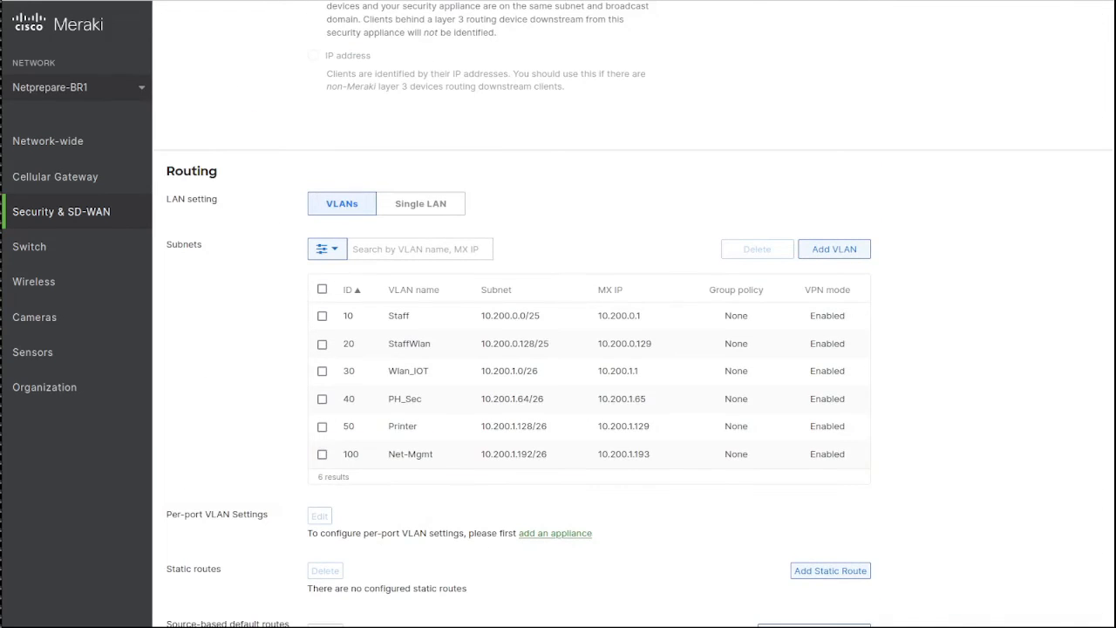
click(834, 248)
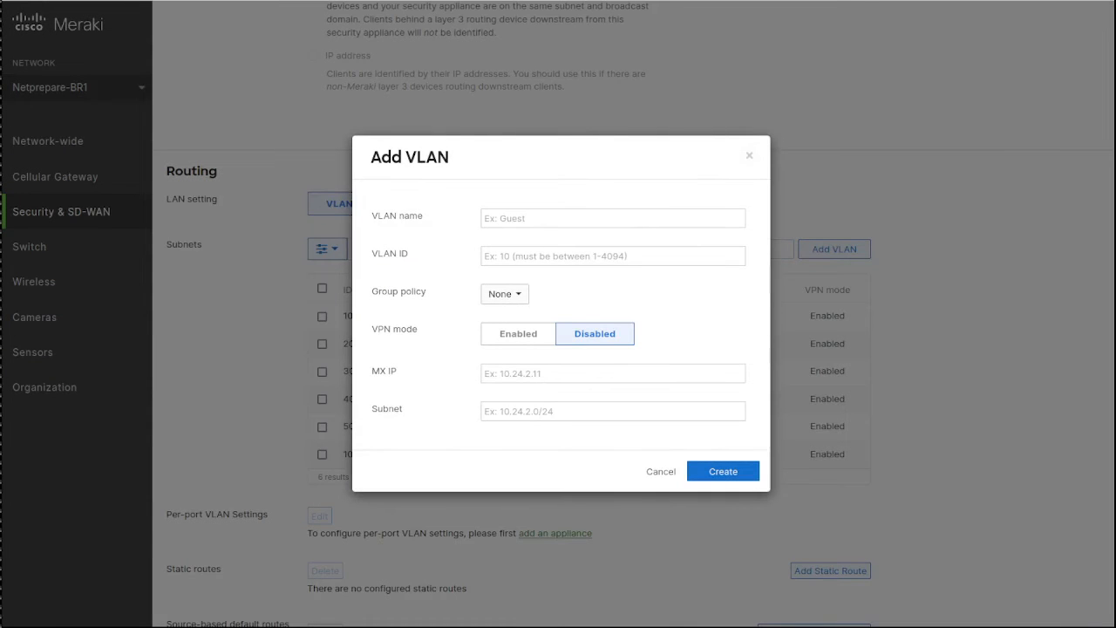
click(612, 218)
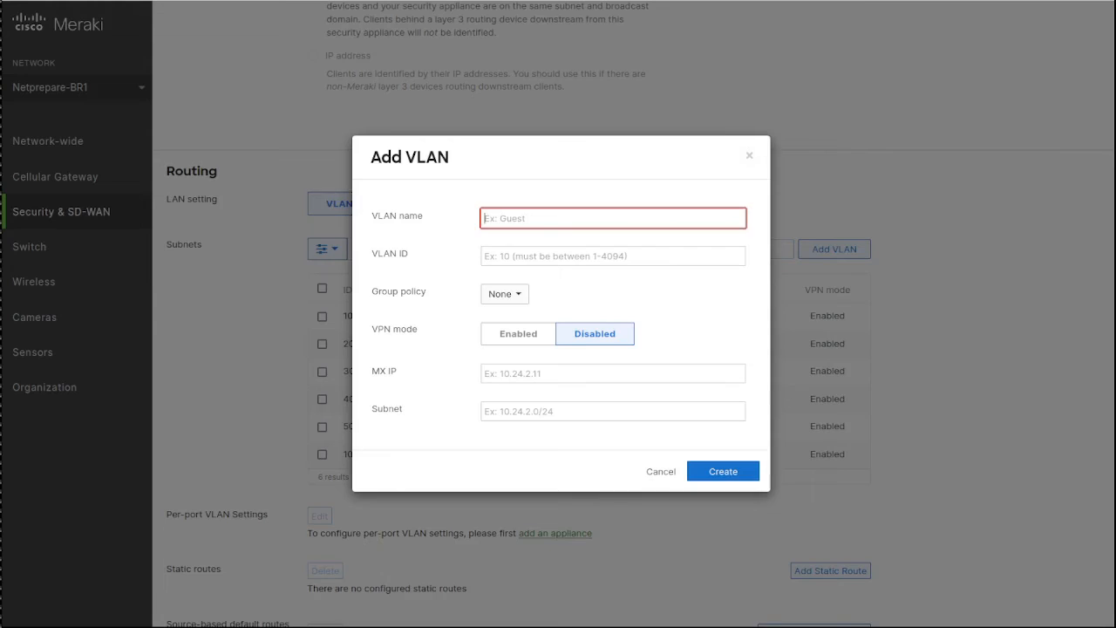
text(Guest)
key(Tab)
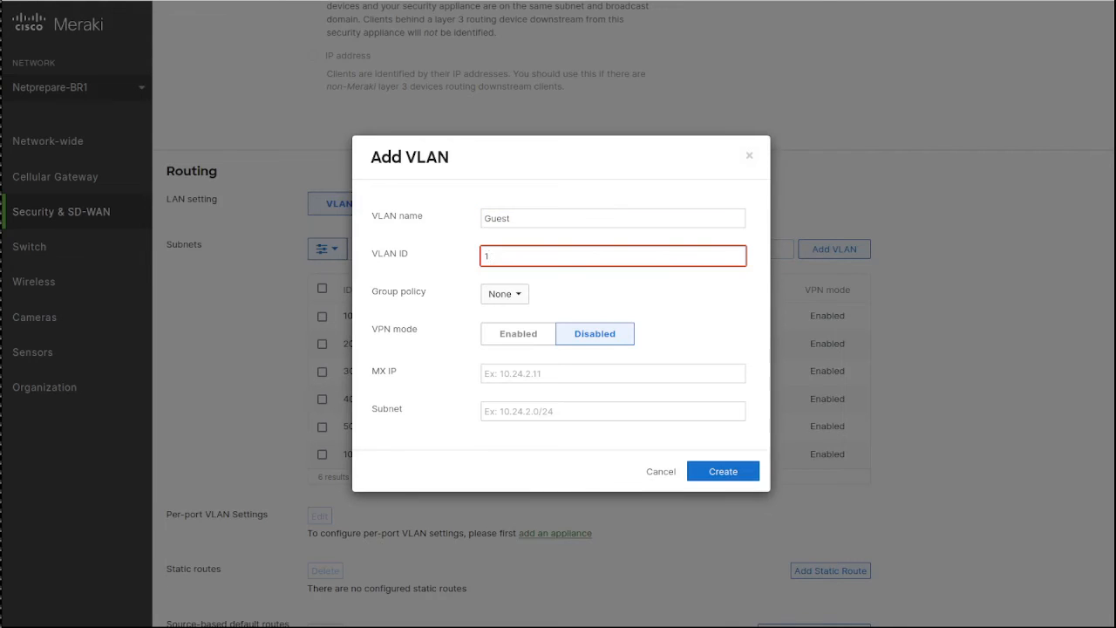
text(1000)
key(Tab)
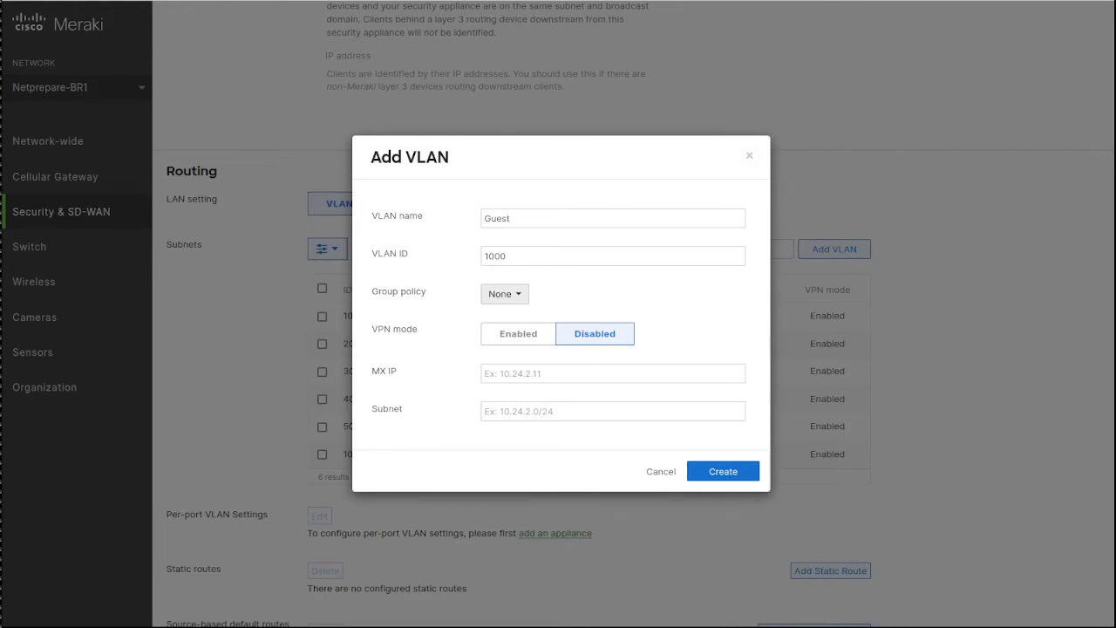
Assign the Guest VLAN a new group policy named GuestAccess.
key(Tab)
key(shift+Tab)
key(Return)
key(Down)
key(Return)
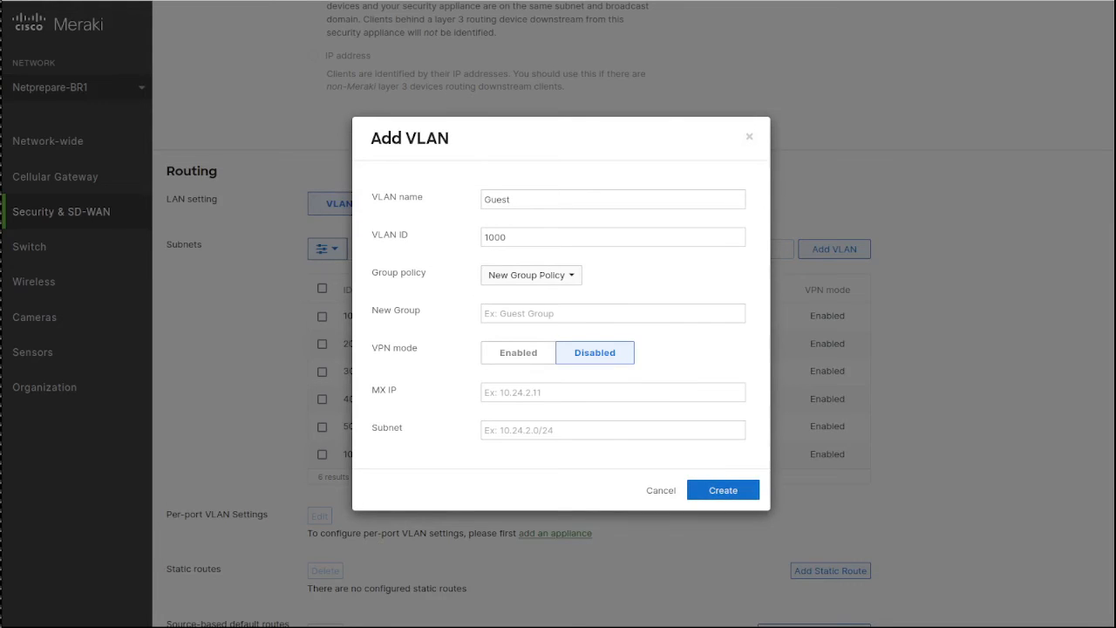
key(Tab)
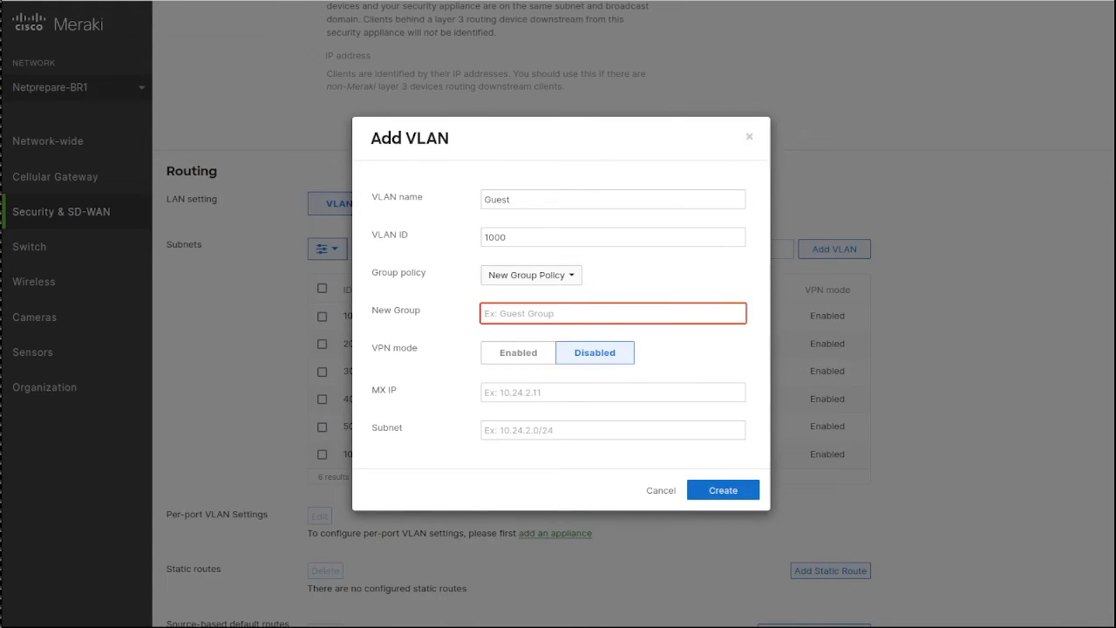
text(GuestAccess)
Set the Guest VLAN's MX IP to 192.168.0.1 and subnet to 192.168.0.0/24, and create the VLAN.
click(613, 393)
text(192.)
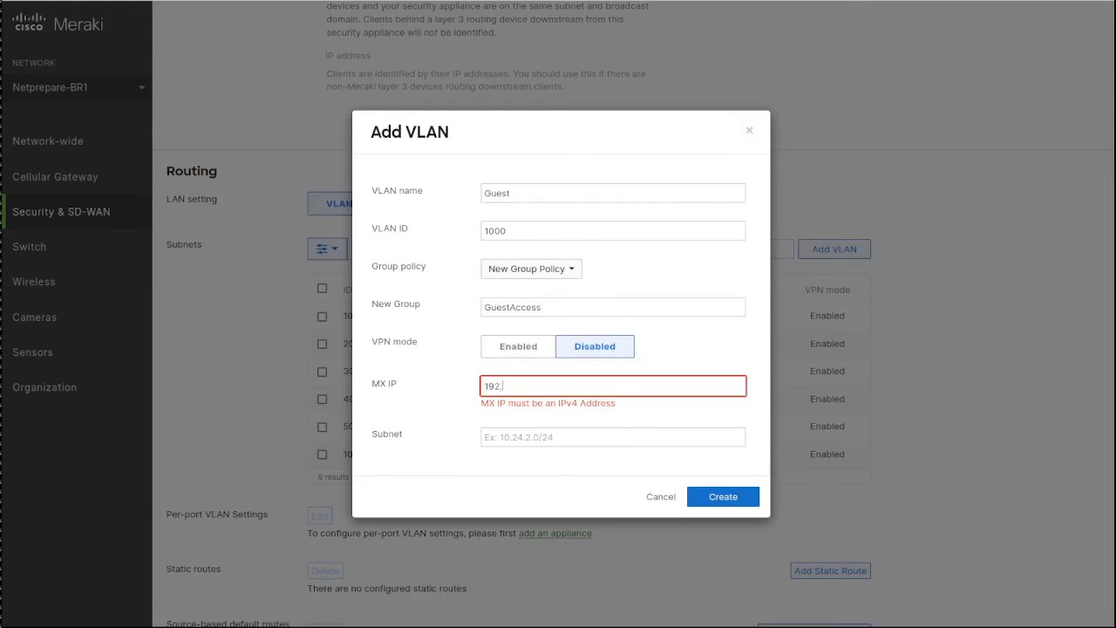
text(168.0.1)
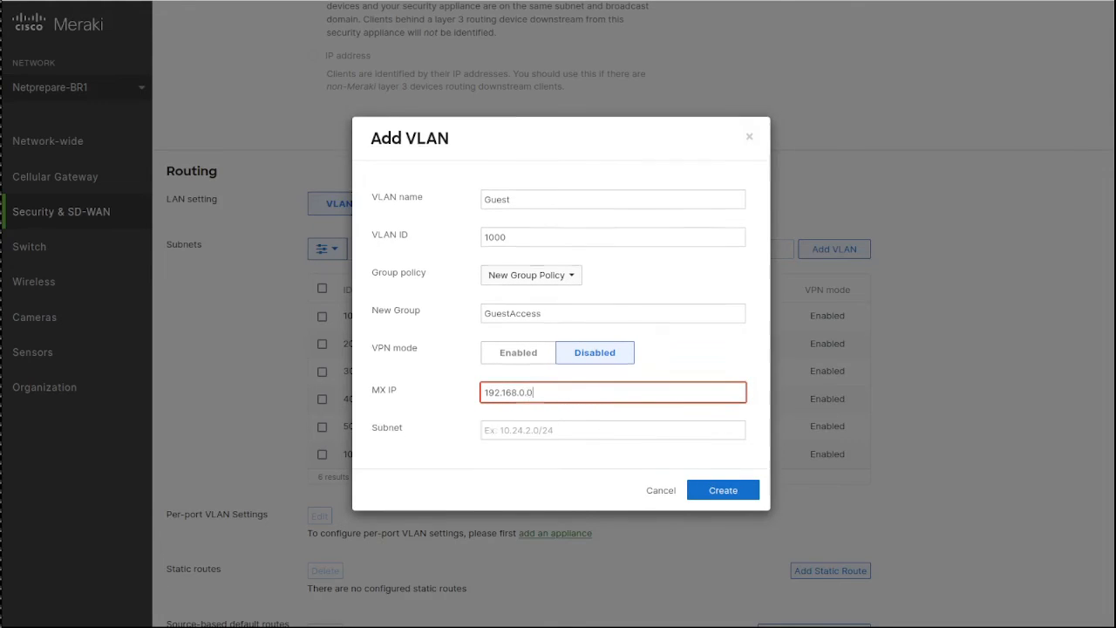
key(Tab)
text(192.168.0)
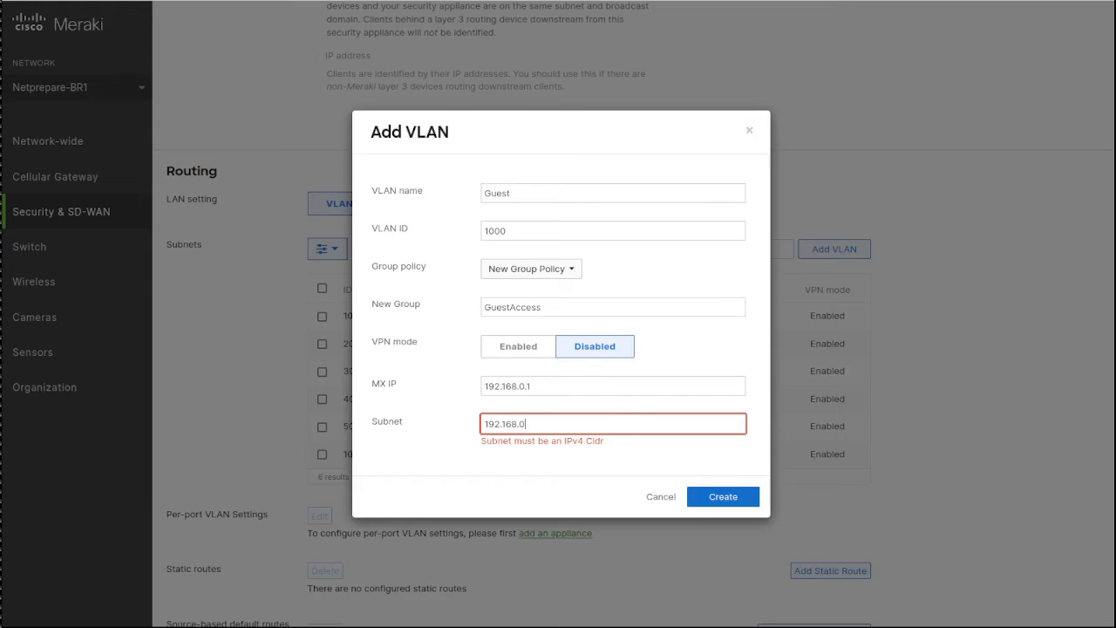
text(.0/24)
click(723, 489)
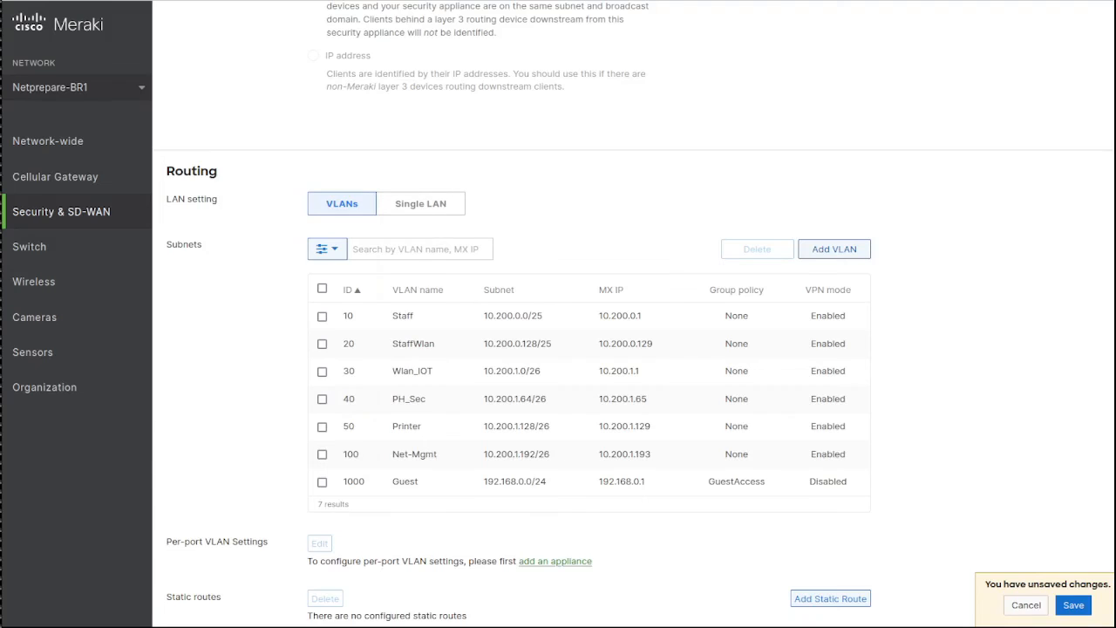
Save the Addressing & VLANs changes and open the network's Group policies page.
mouse_move(52, 140)
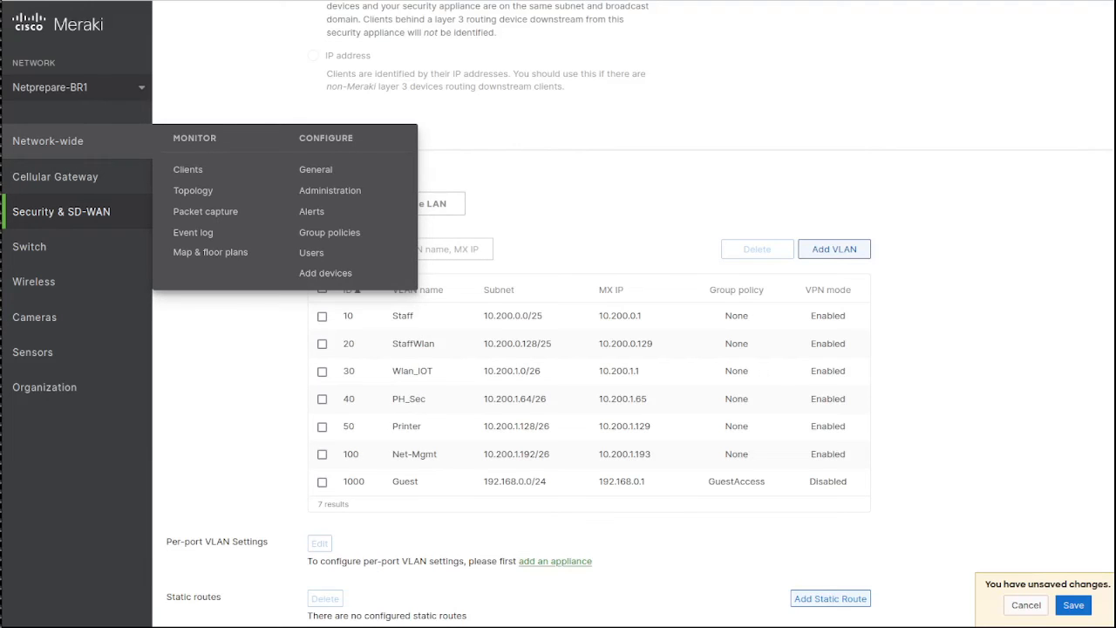
click(330, 232)
click(598, 343)
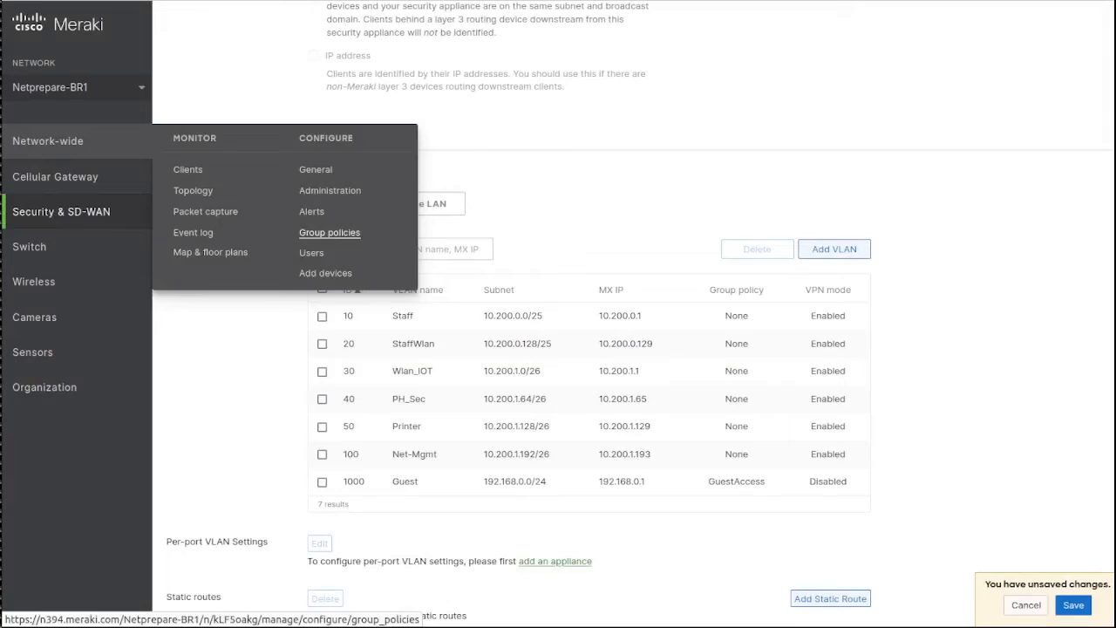
click(1073, 604)
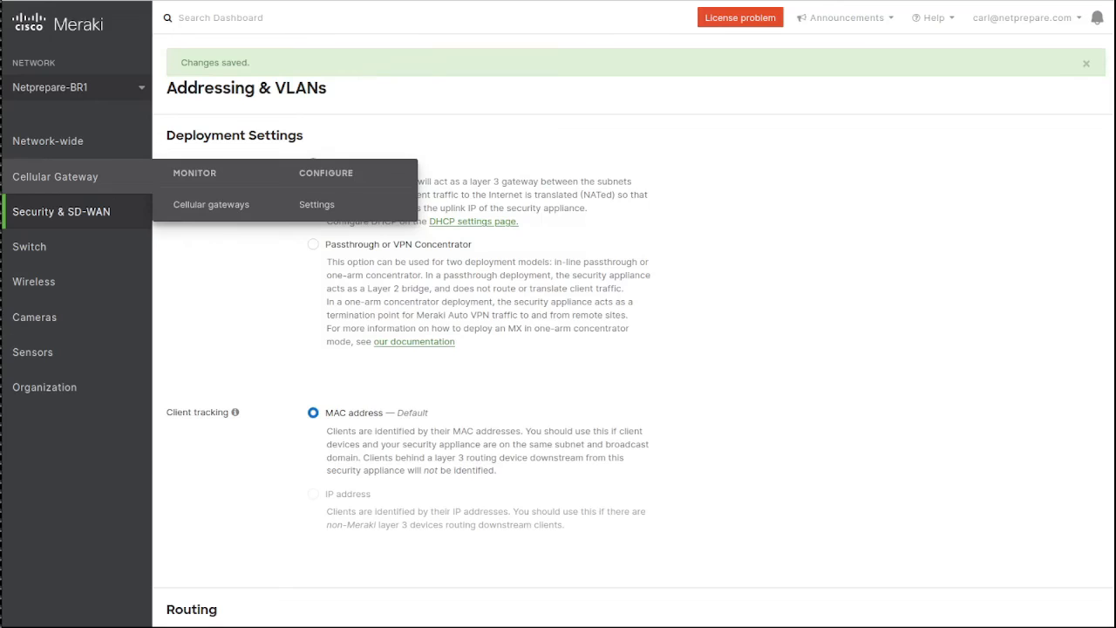
mouse_move(52, 140)
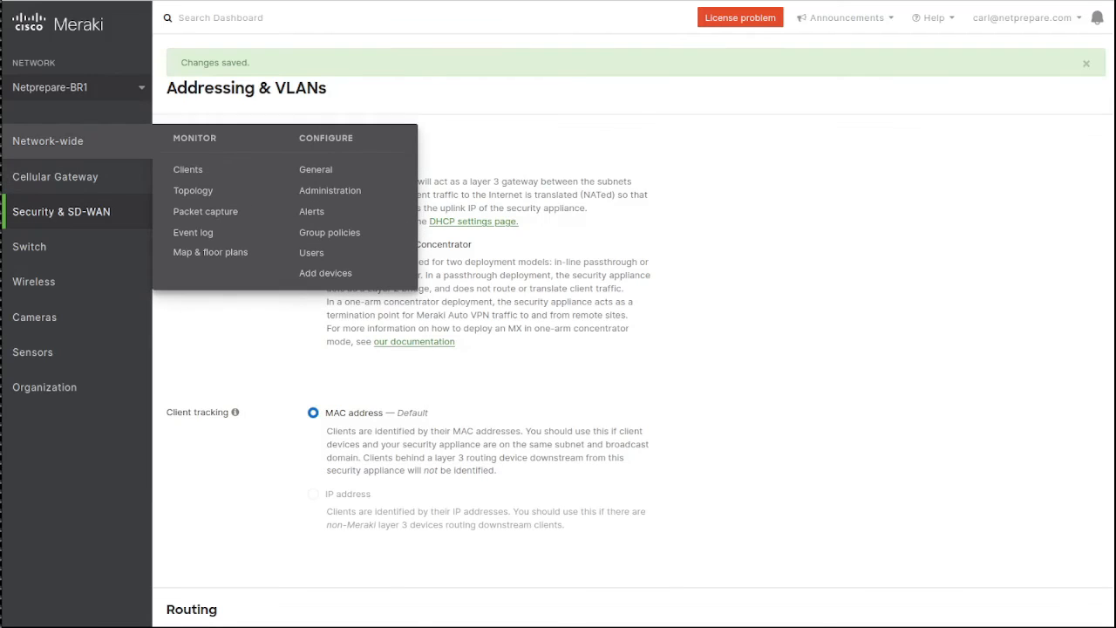
click(329, 232)
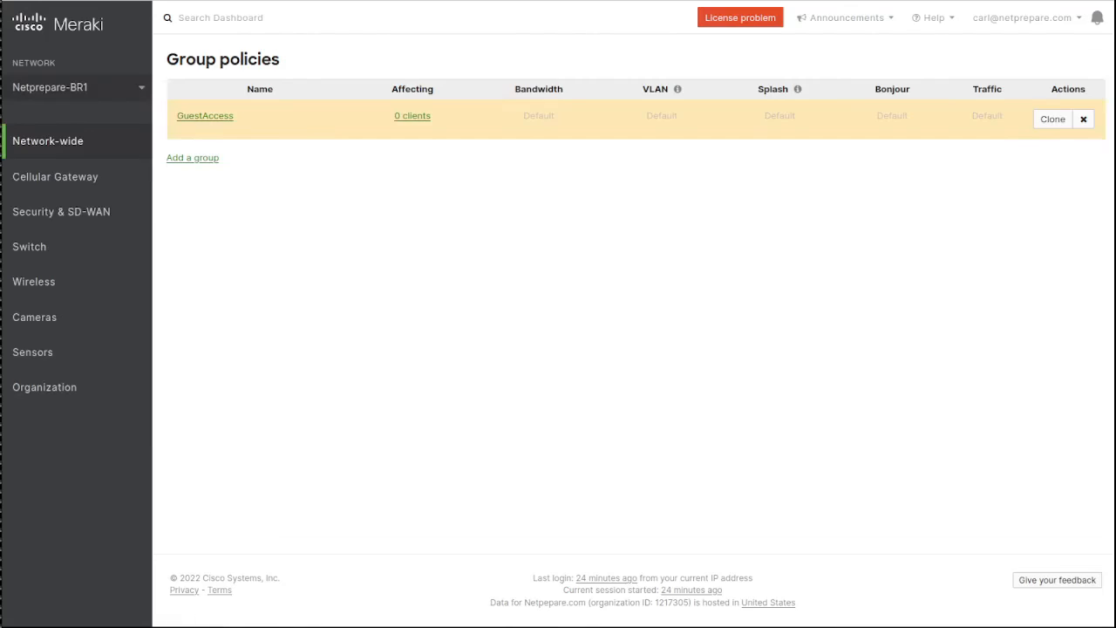
Switch the GuestAccess policy to custom network firewall & shaping rules and add a layer 3 rule denying any protocol to 192.168.0.0/16.
key(Down)
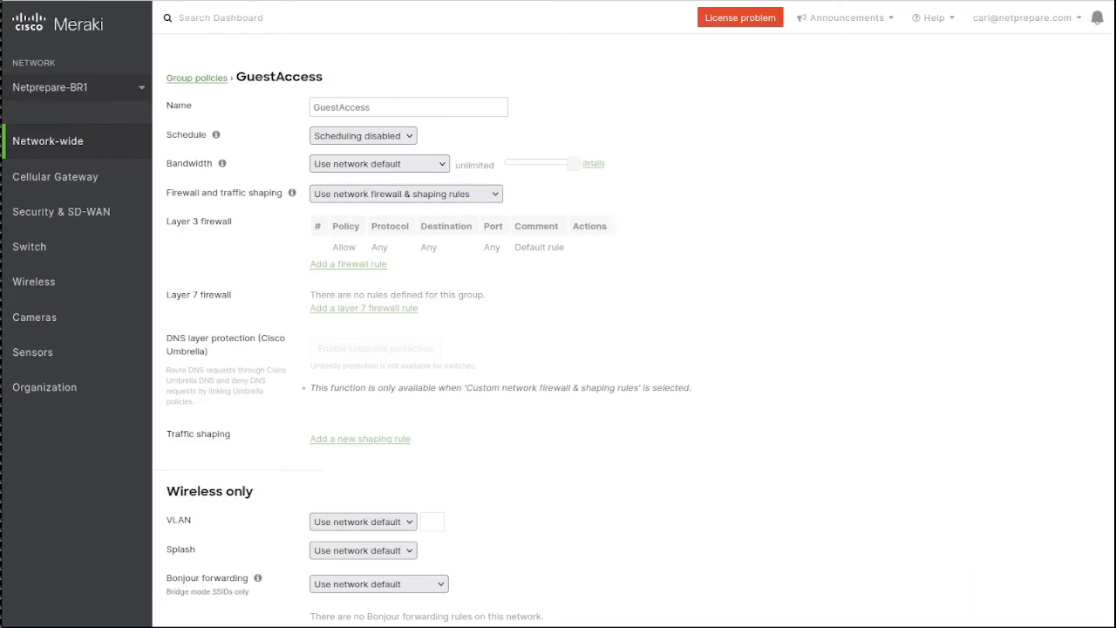
click(348, 264)
key(Tab)
key(Down)
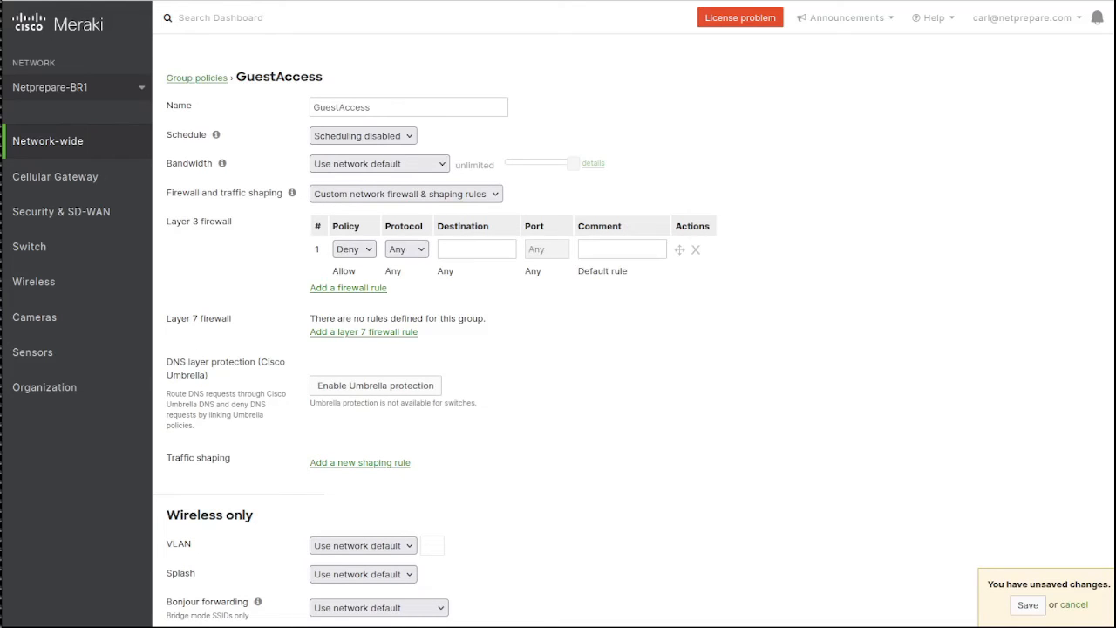
key(Tab)
text(192.168.0.0/16)
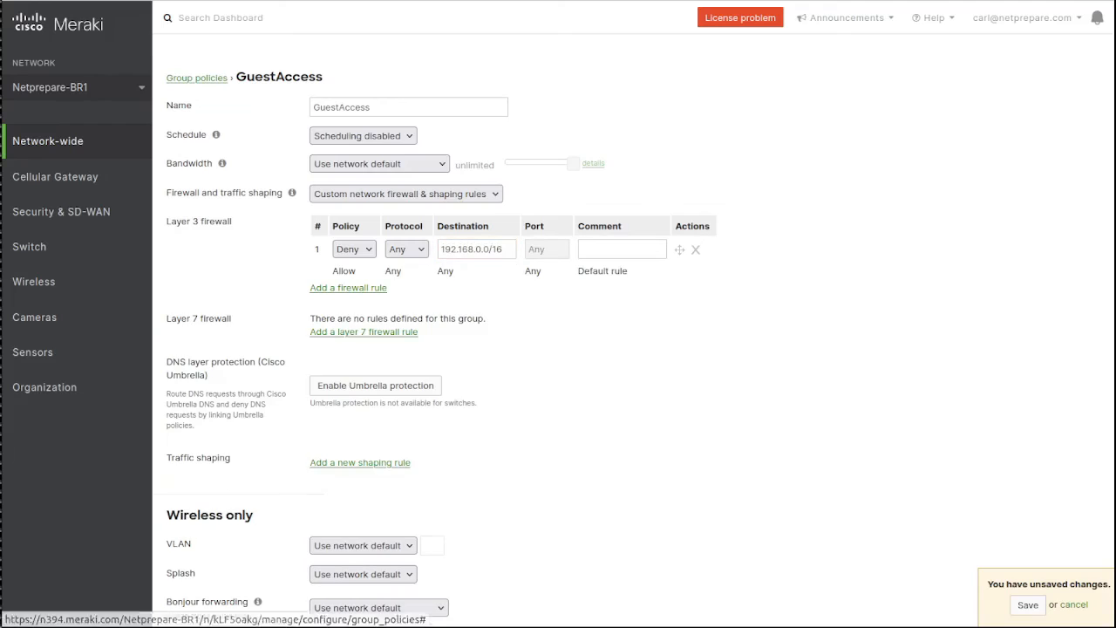
Add a second layer 3 firewall rule that denies any protocol to 172.16.0.0/12.
click(348, 287)
key(Tab)
key(Down)
key(Tab)
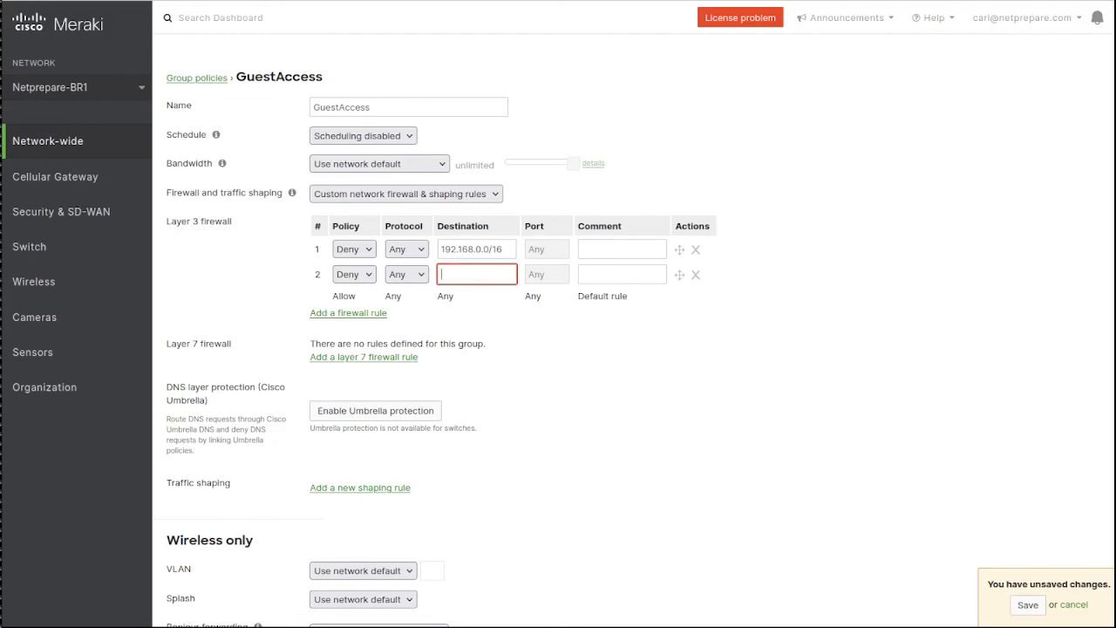
text(172.16.0.0/12)
Add a third layer 3 firewall rule that denies any protocol to 10.0.0.0/8.
click(348, 312)
key(Tab)
key(Down)
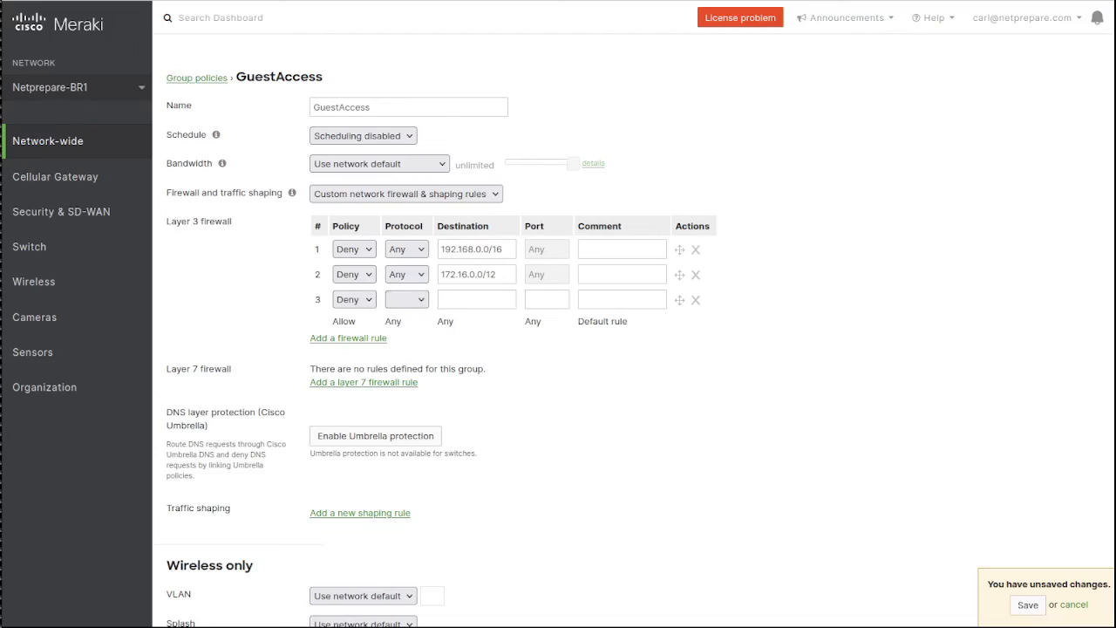
key(Tab)
text(10.0.0.0/8)
Comment all three deny rules with DenyAllInternalAccess.
key(Tab)
text(De)
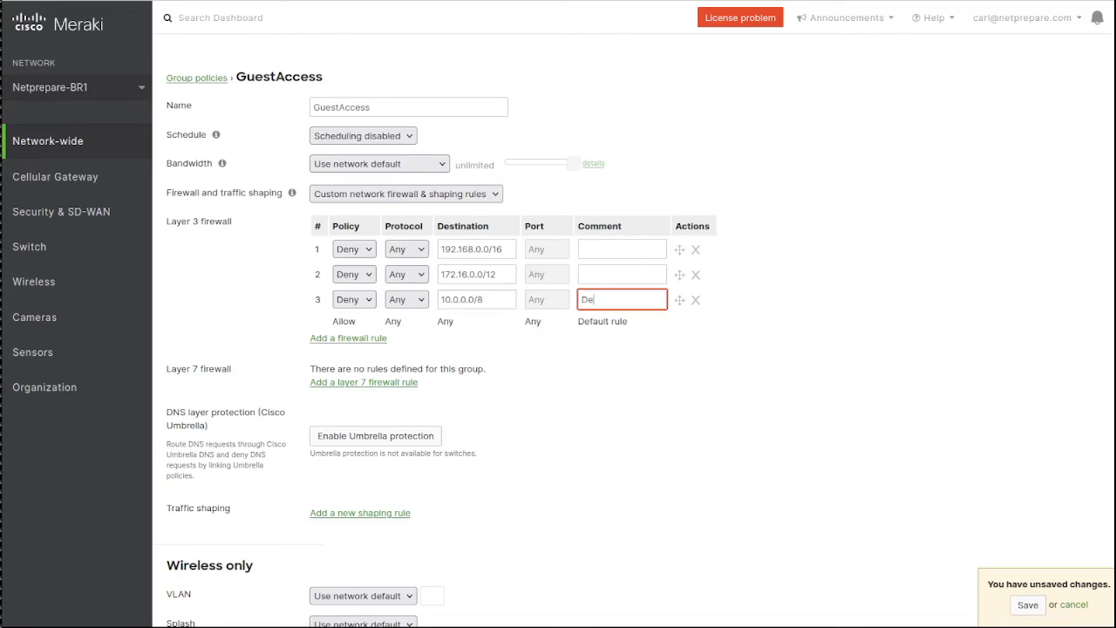
text(nyInternalAcces)
text(All)
click(621, 274)
key(ctrl+v)
click(621, 249)
key(ctrl+v)
Give the GuestAccess policy a custom bandwidth limit of 1 Mbps and save the policy changes.
scroll(620, 250, down, 4)
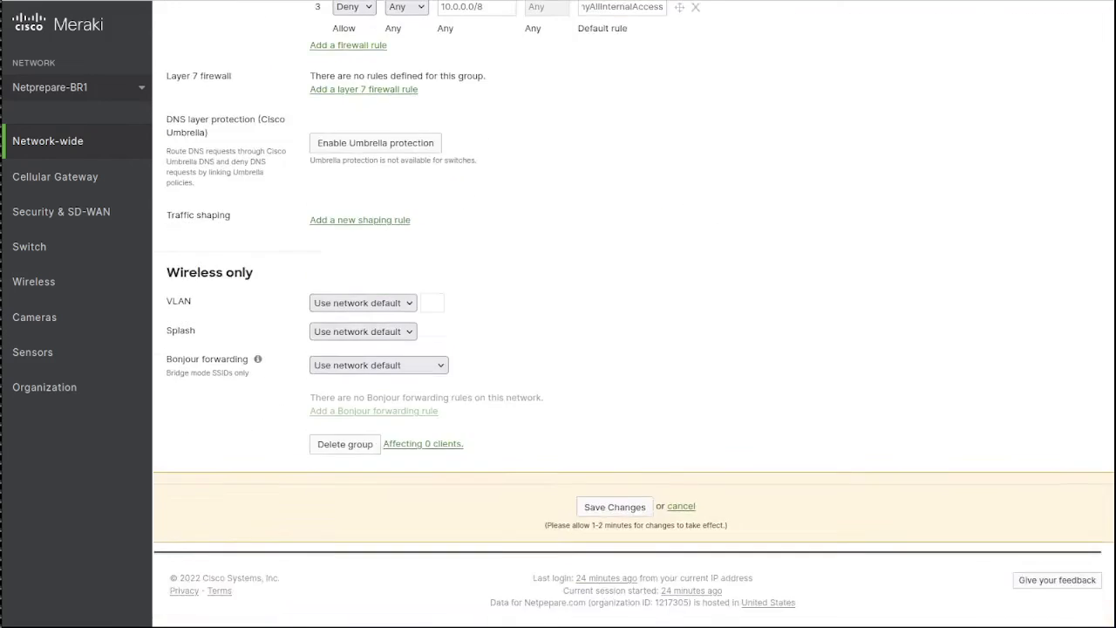
scroll(620, 249, up, 2)
scroll(627, 313, up, 2)
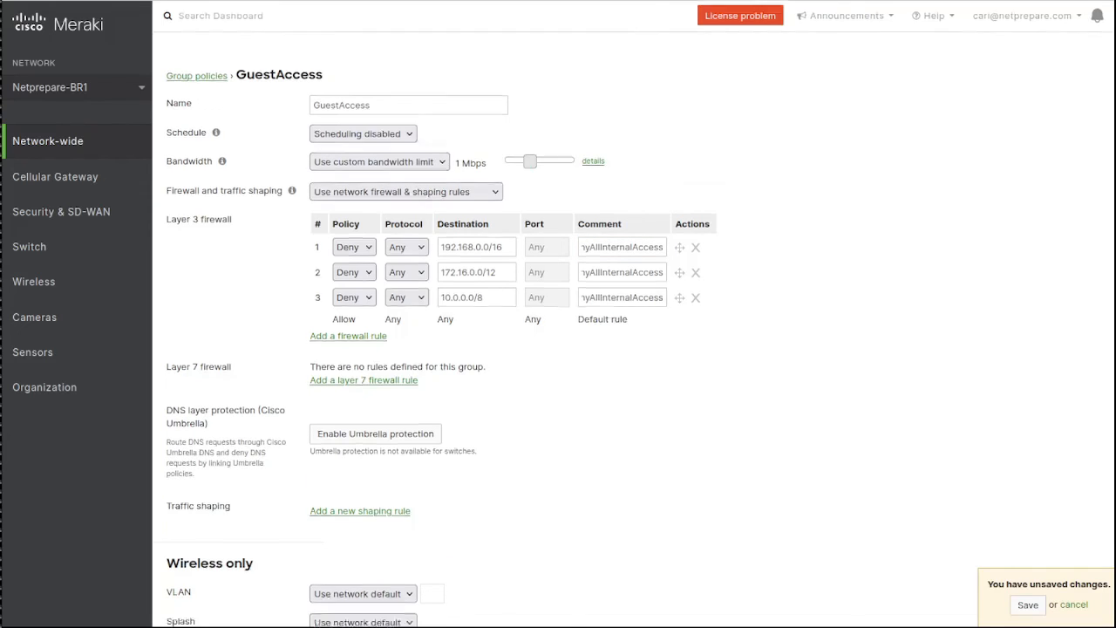
scroll(627, 348, down, 3)
scroll(628, 348, up, 3)
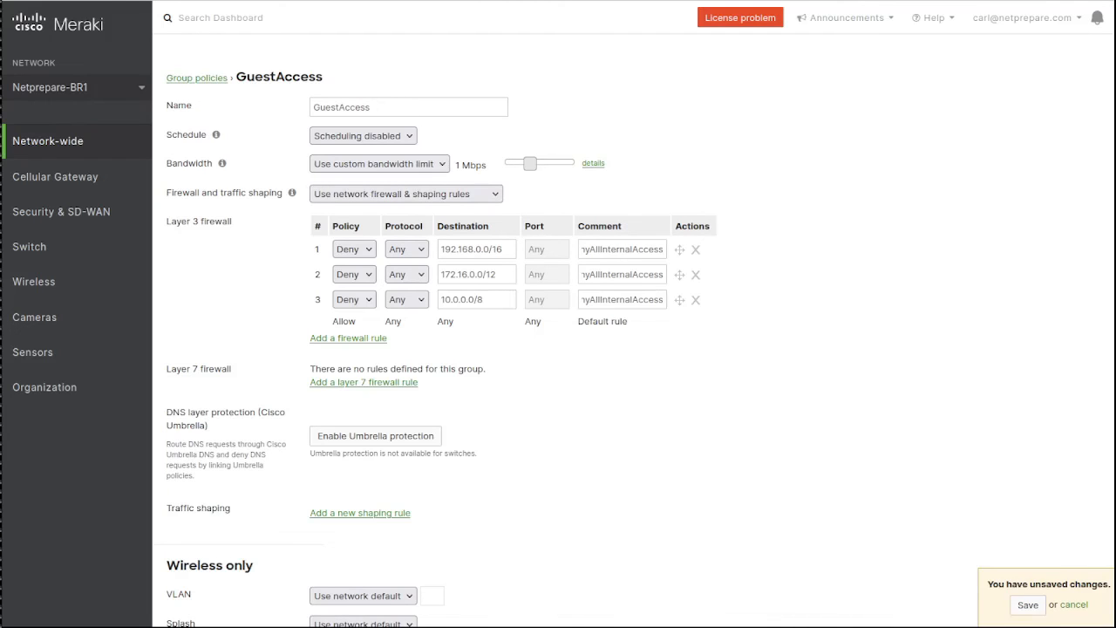
drag(332, 321, 626, 320)
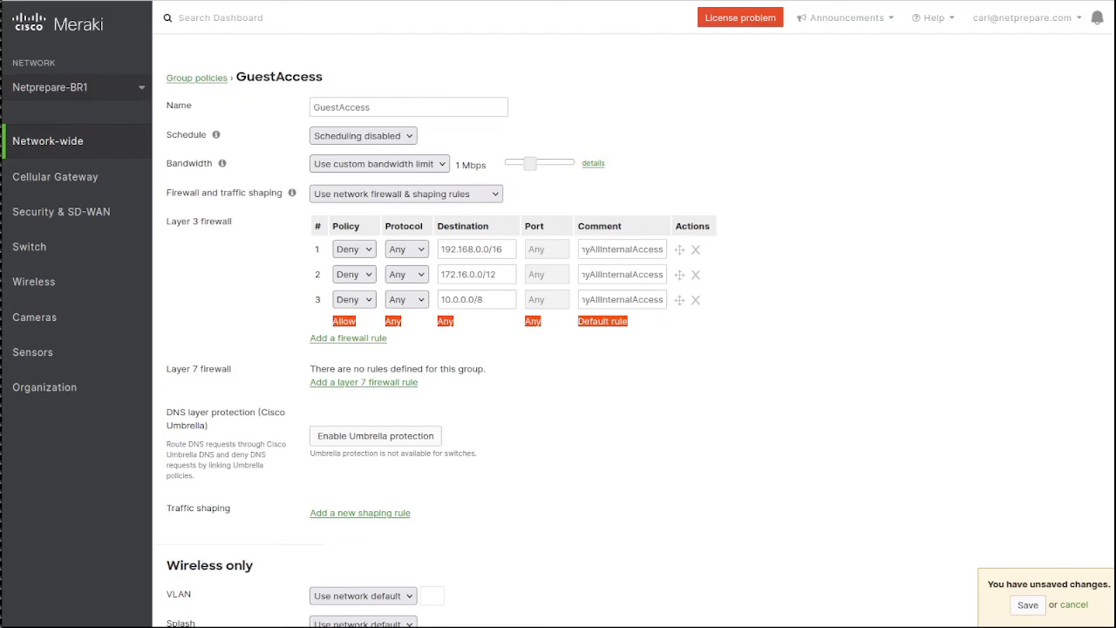
drag(454, 165, 486, 165)
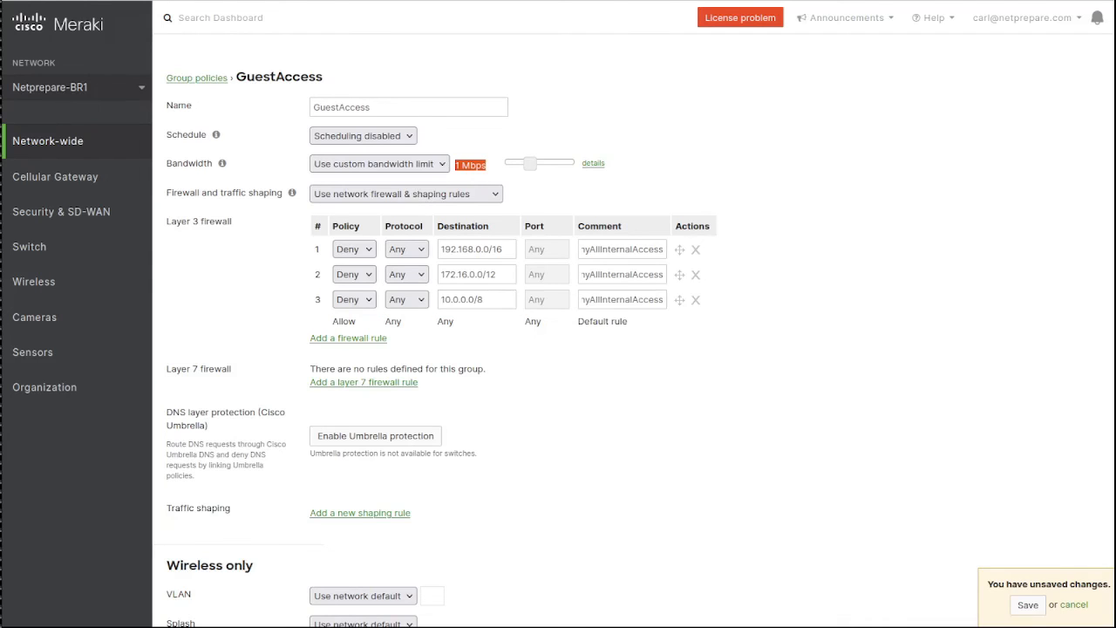
scroll(633, 349, down, 4)
click(615, 507)
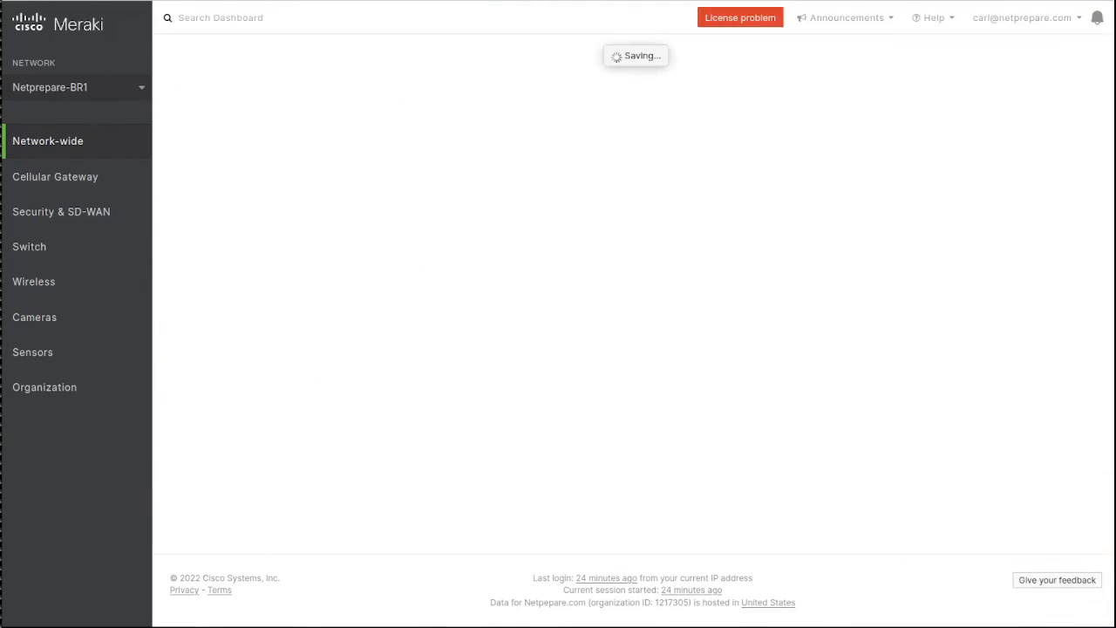
Check the Guest network's VPN mode and subnet in the Site-to-site VPN settings.
mouse_move(61, 211)
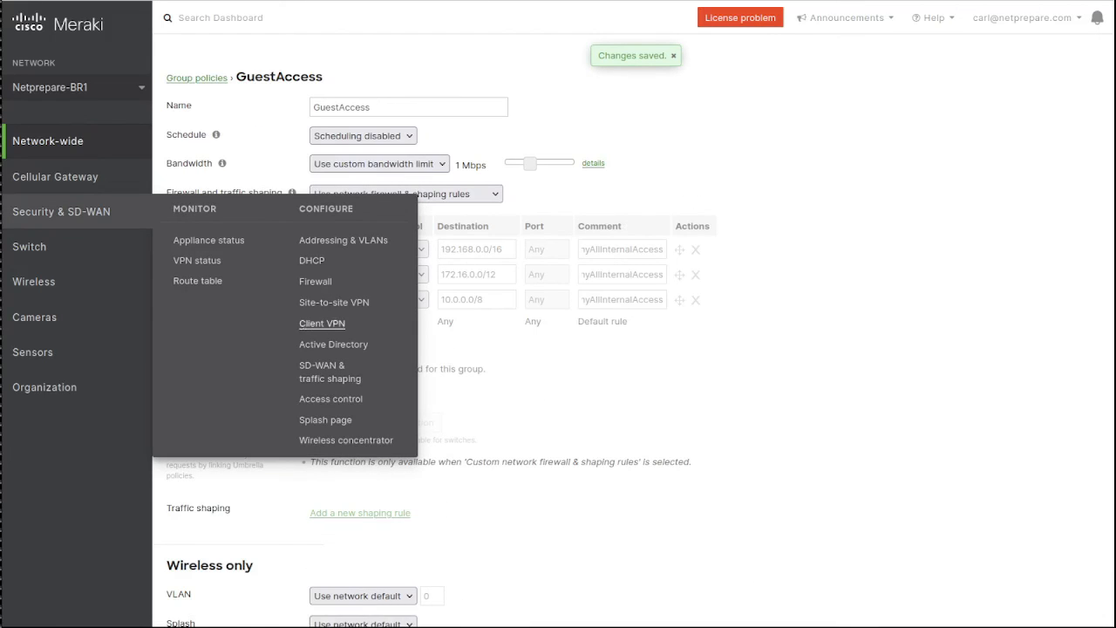
click(327, 304)
scroll(633, 313, down, 3)
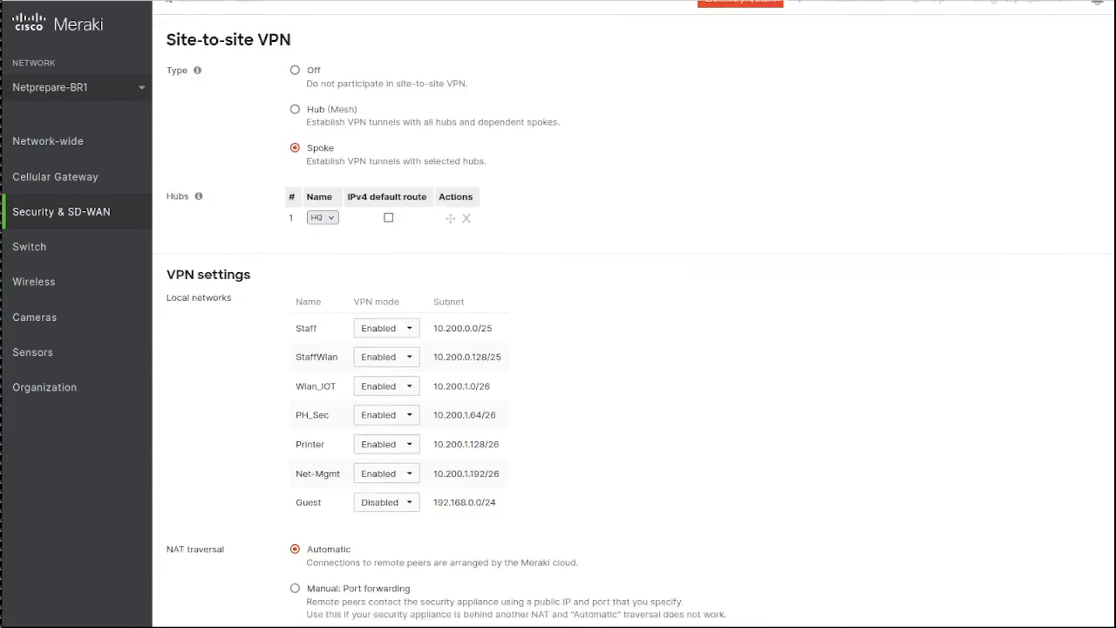
drag(301, 362, 496, 363)
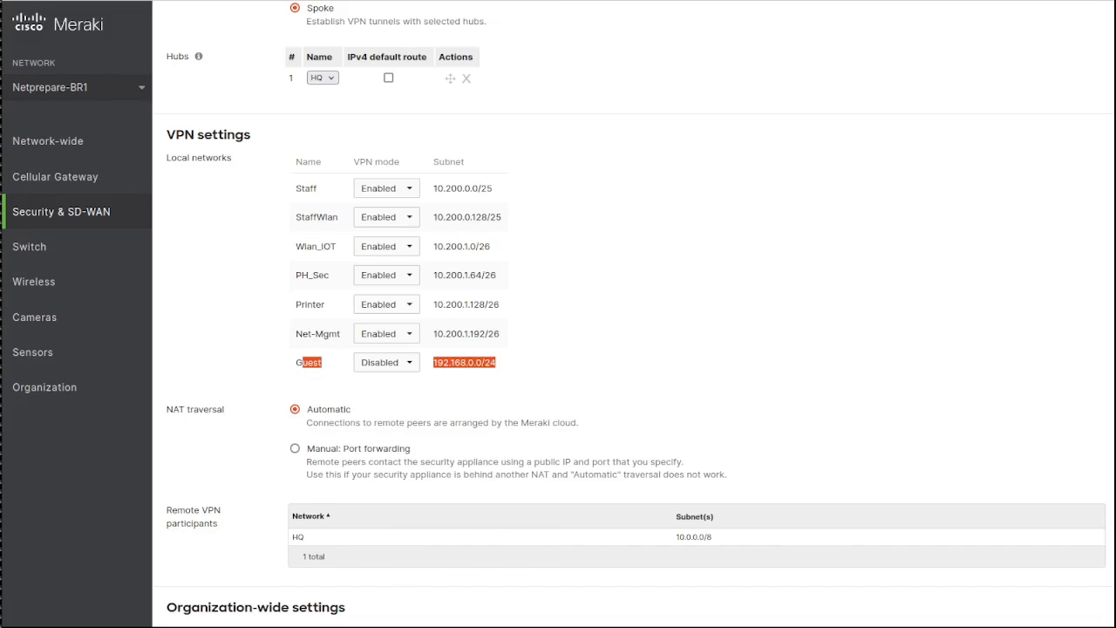
Review the Guest VLAN's group policy and VPN mode in its Addressing & VLANs entry, and close the entry.
mouse_move(61, 211)
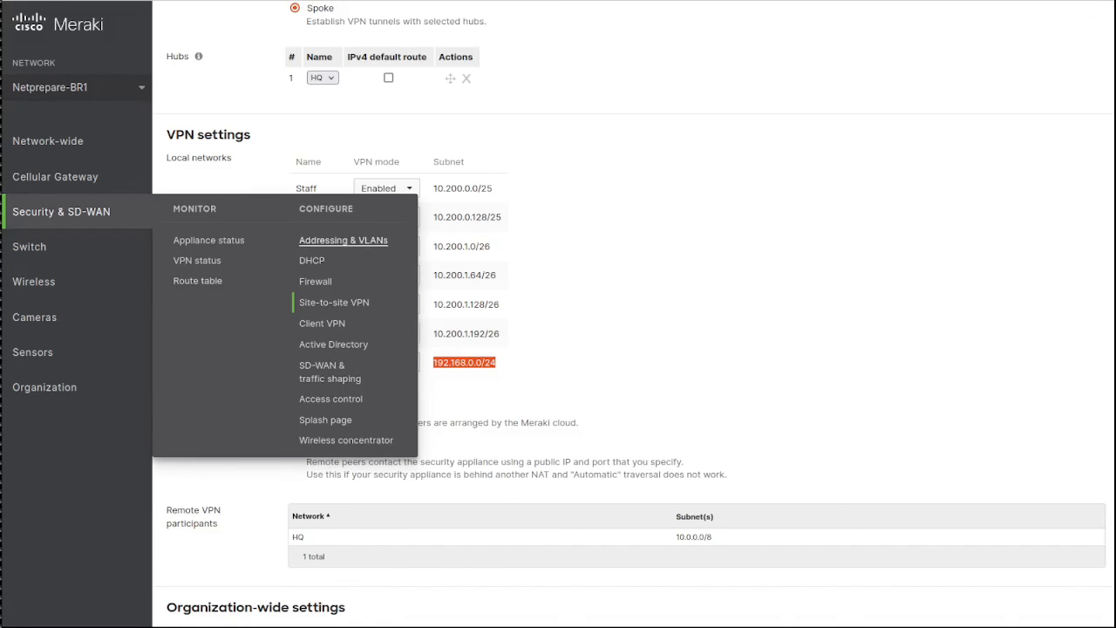
click(343, 240)
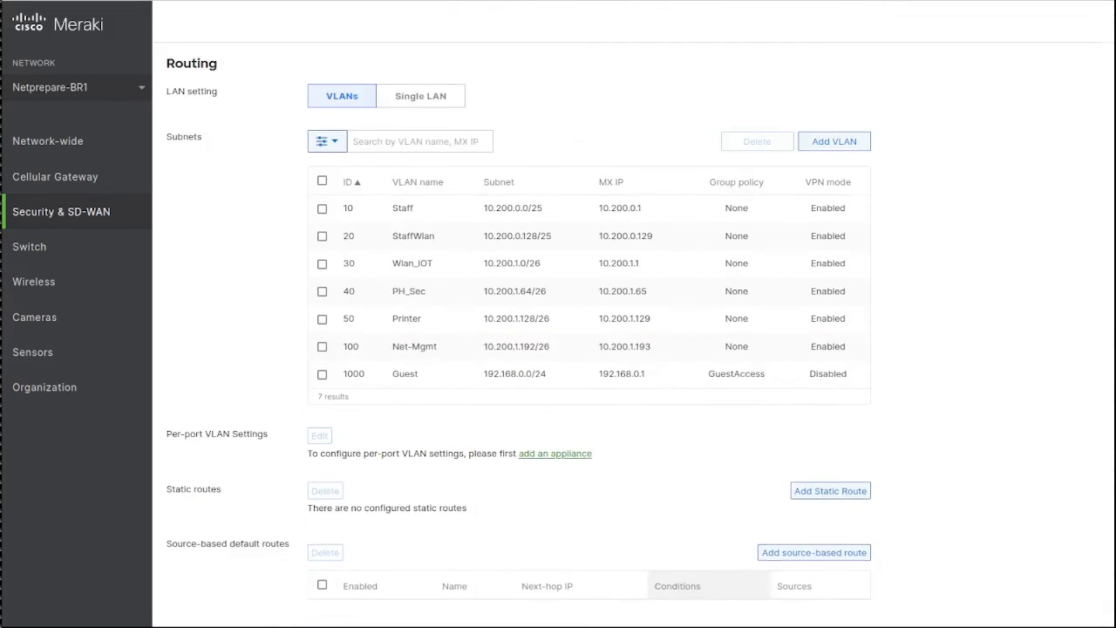
click(575, 375)
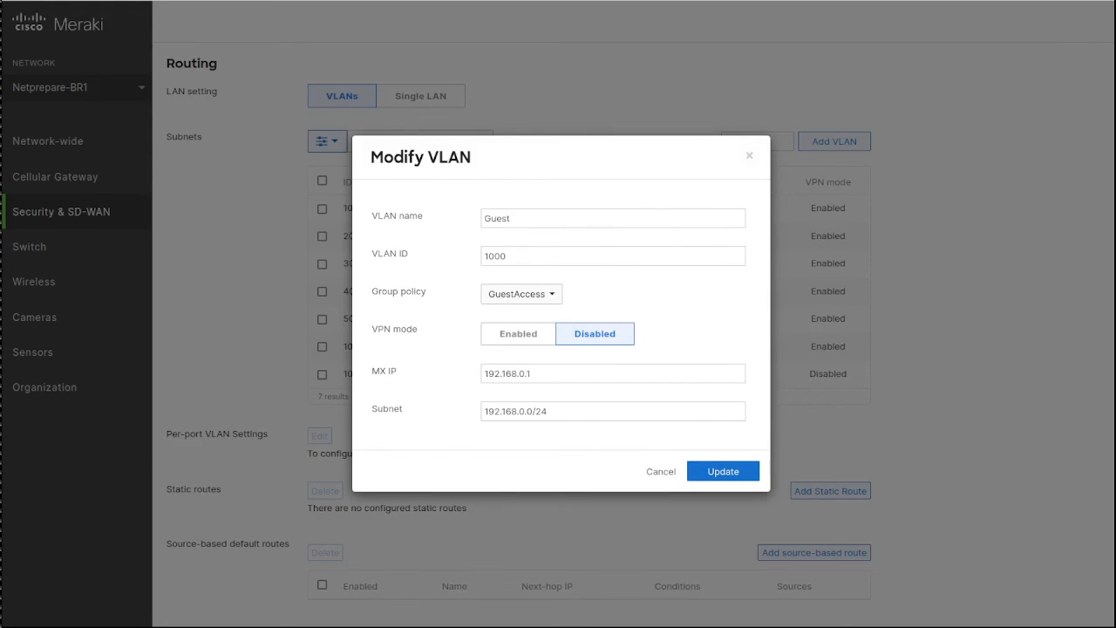
key(Return)
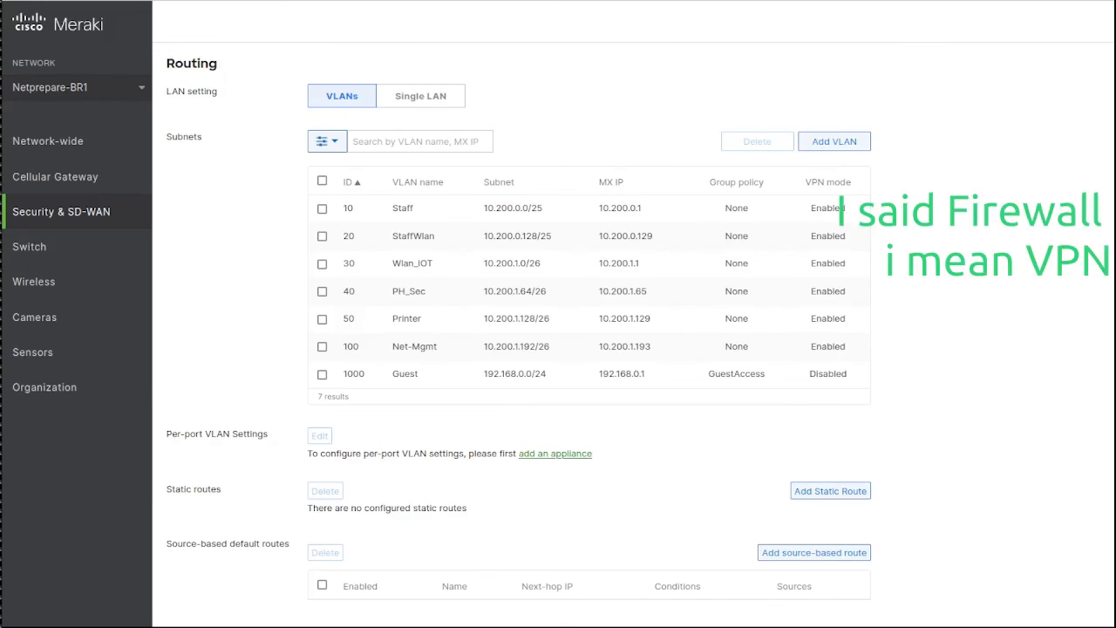
Try the IPv4 default route option for the HQ hub in the Site-to-site VPN settings, and clear it again.
mouse_move(52, 247)
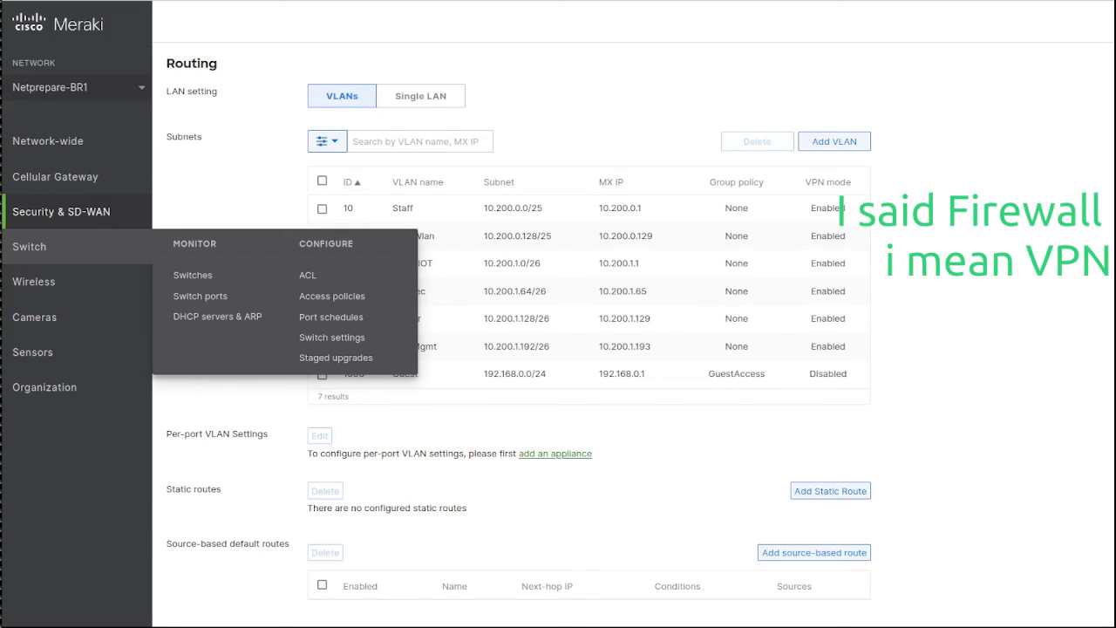
mouse_move(61, 211)
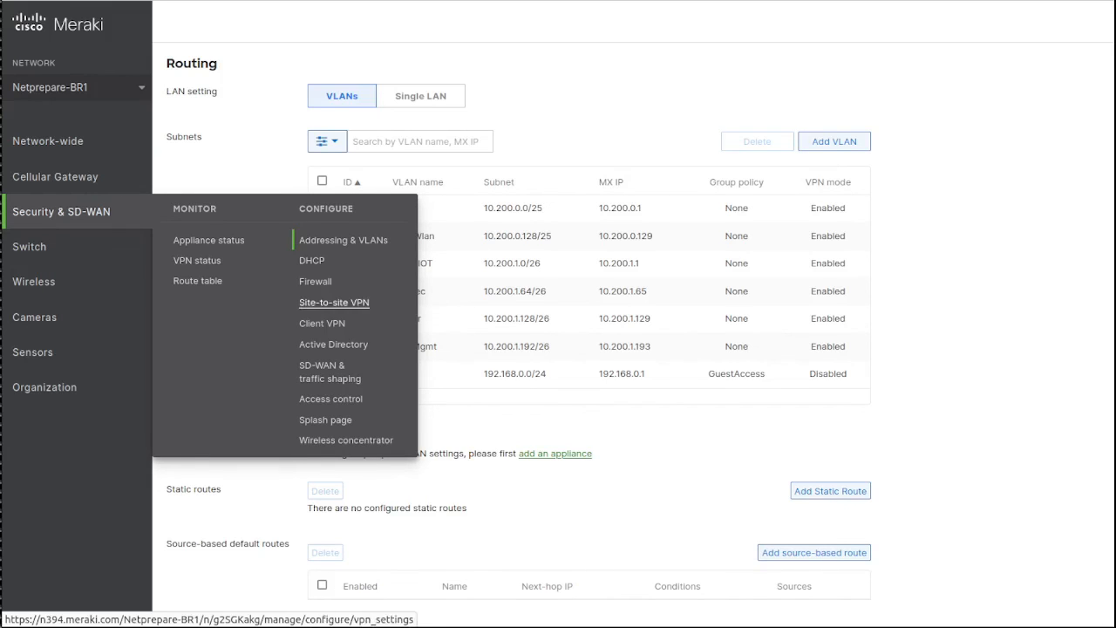
click(334, 301)
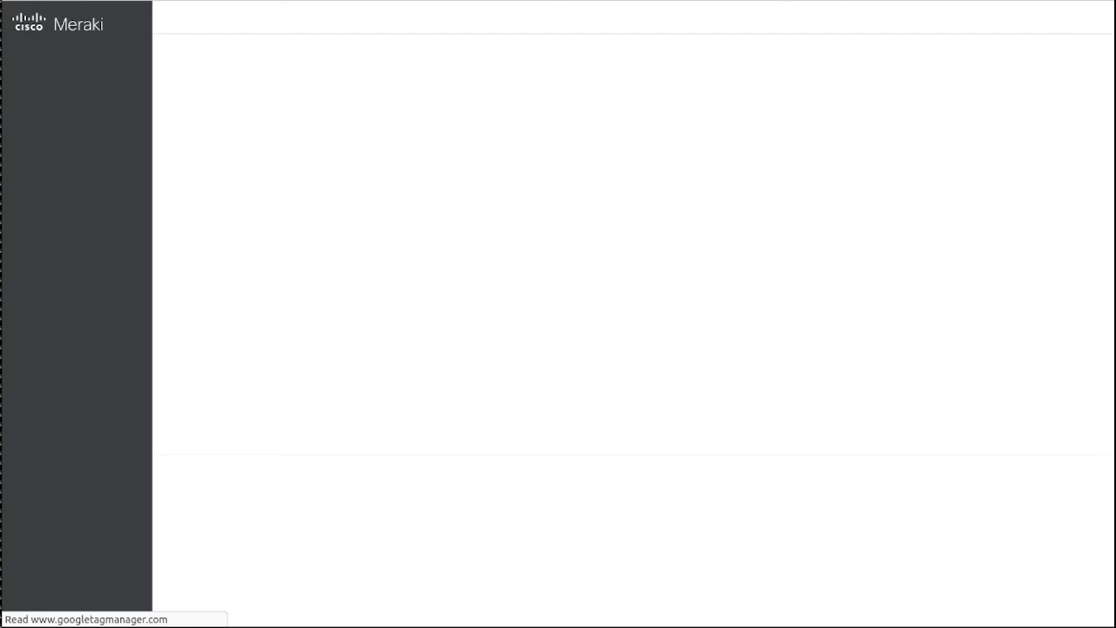
click(387, 237)
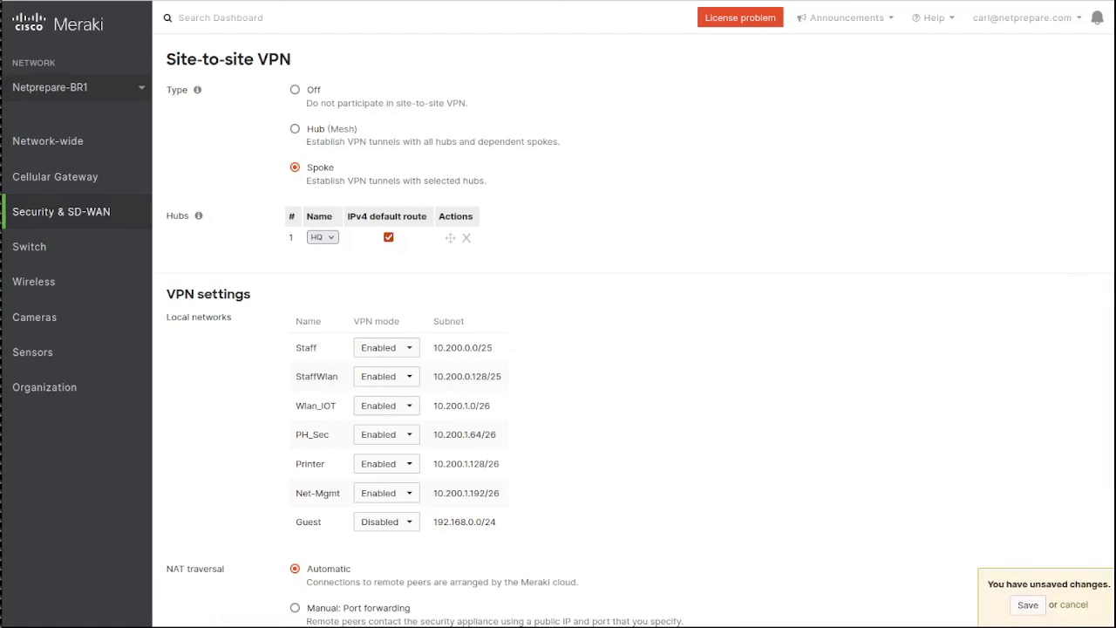
click(388, 237)
Open the branch's SD-WAN & traffic shaping settings.
scroll(628, 349, down, 5)
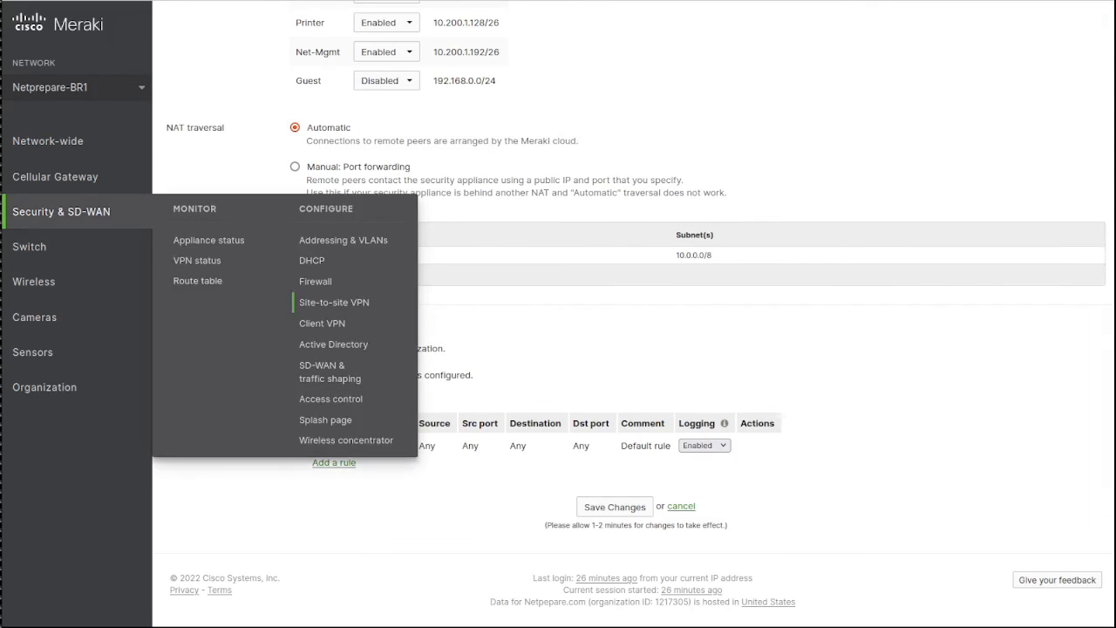
mouse_move(61, 212)
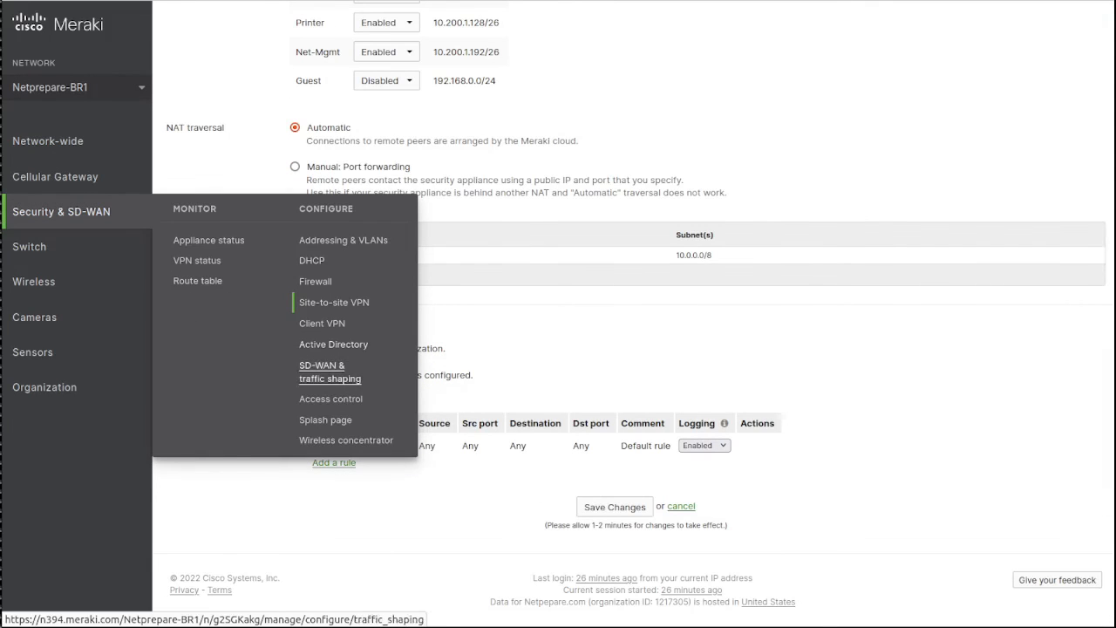